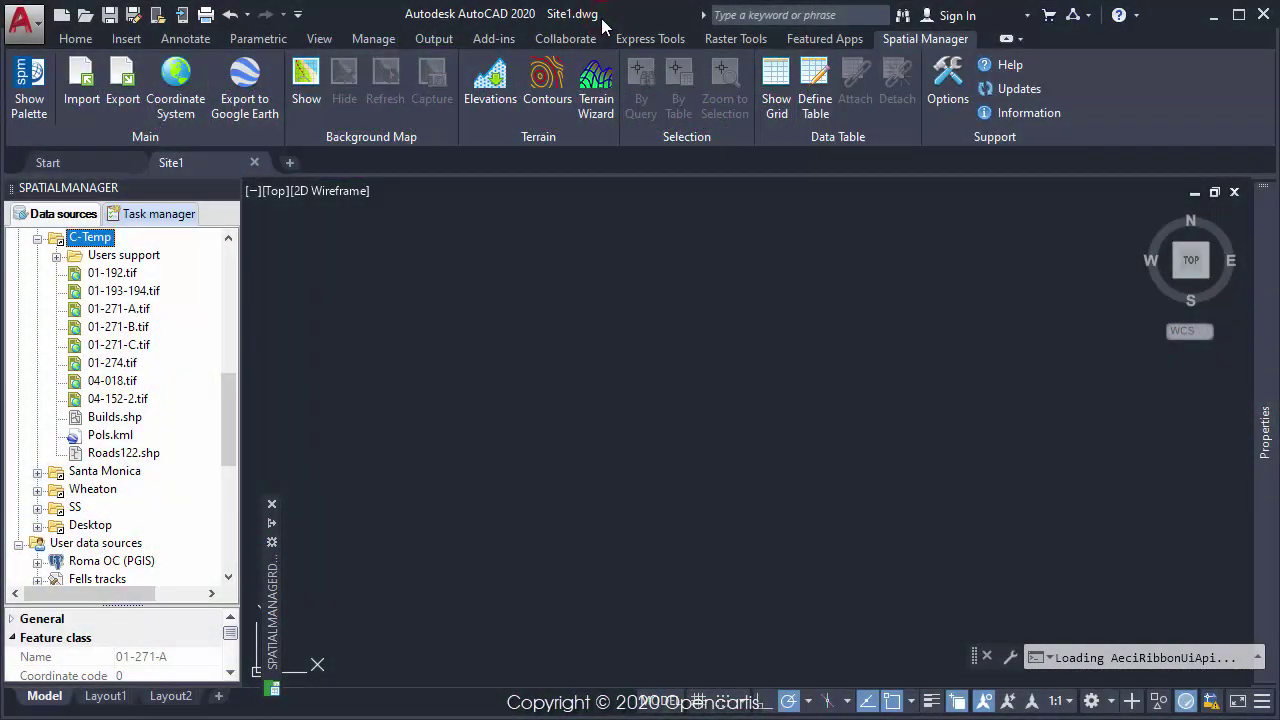
Review the import options for 01-192.tif, Roads122.shp and Pols.kml, then bring up the C-Temp folder's actions.
right_click(118, 274)
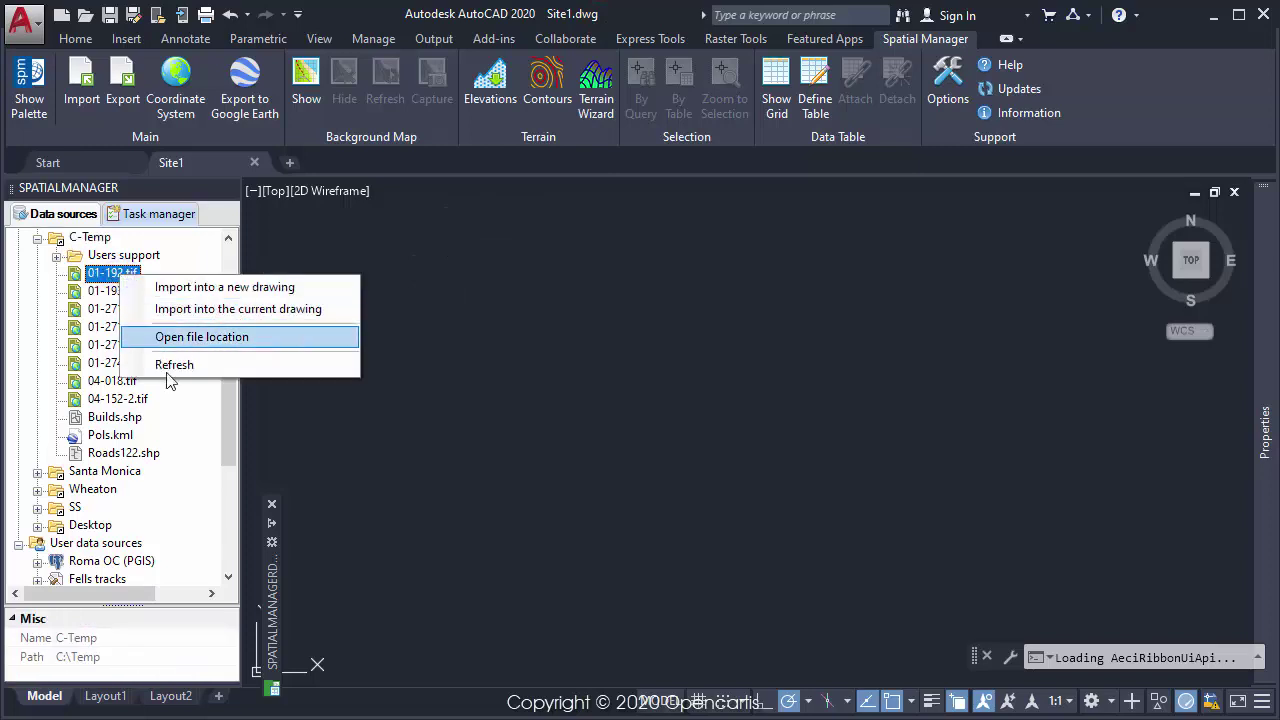
left_click(140, 452)
right_click(140, 450)
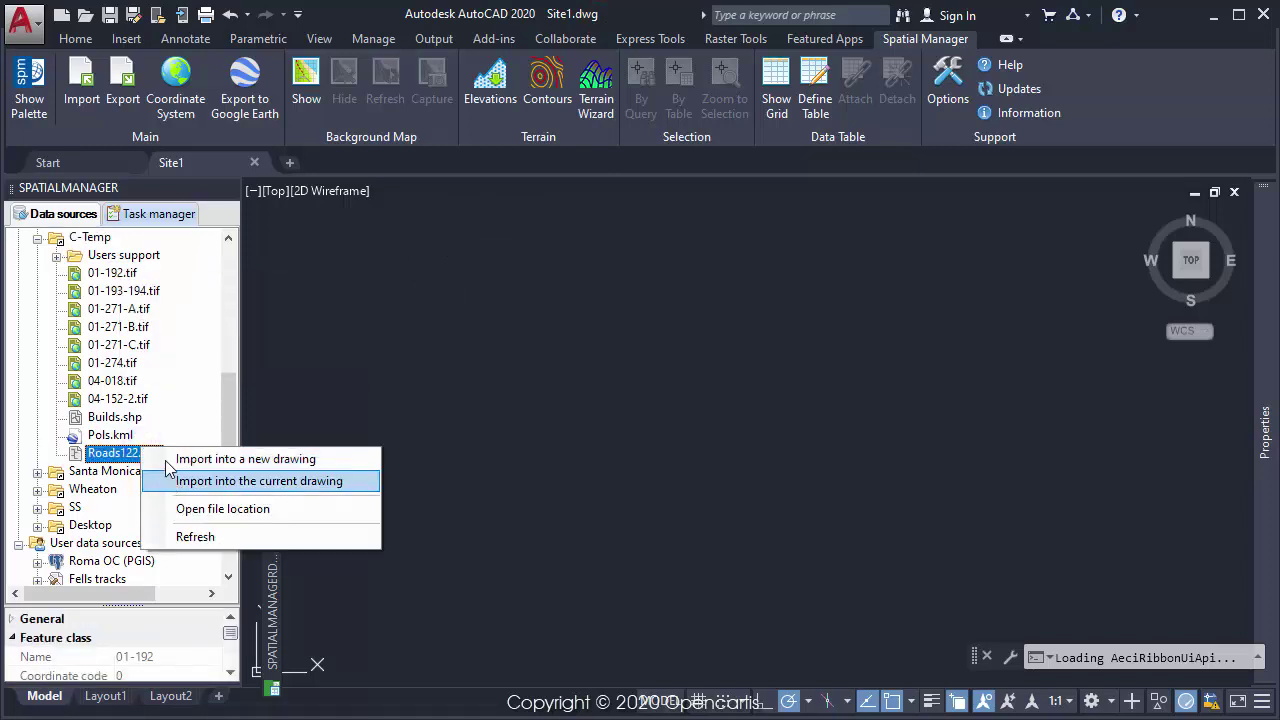
left_click(110, 447)
right_click(106, 436)
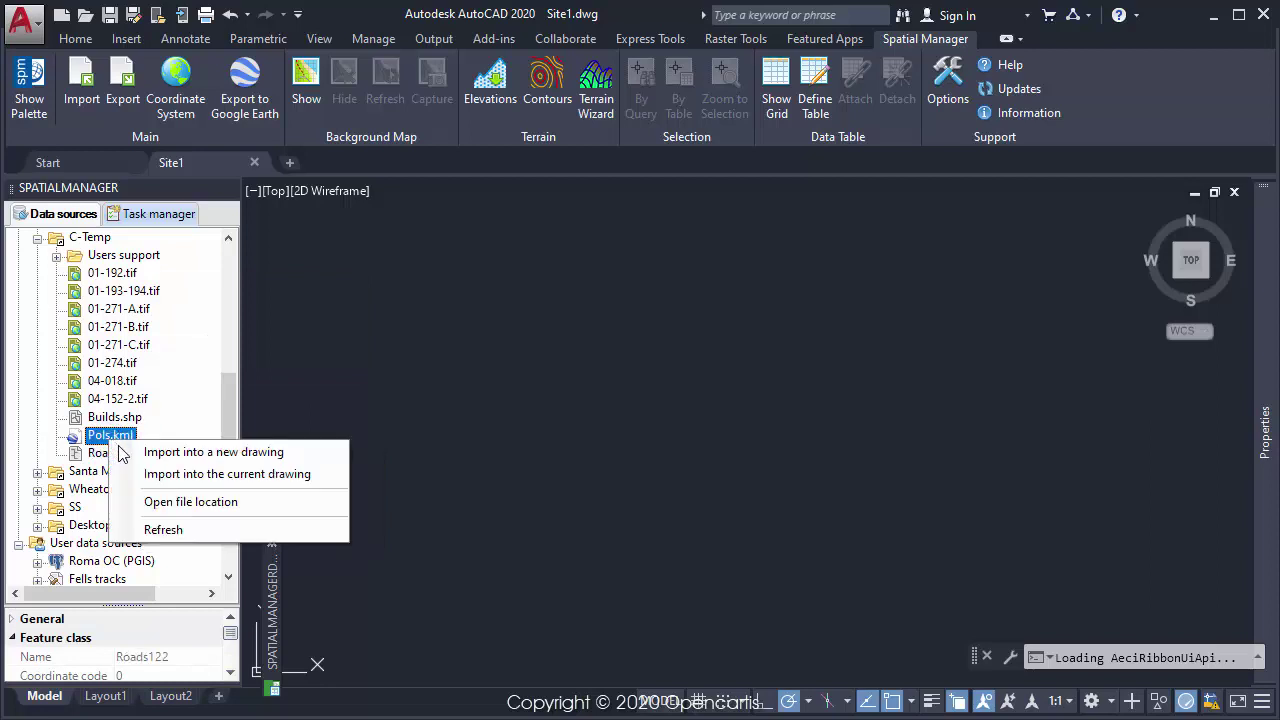
left_click(88, 240)
right_click(88, 240)
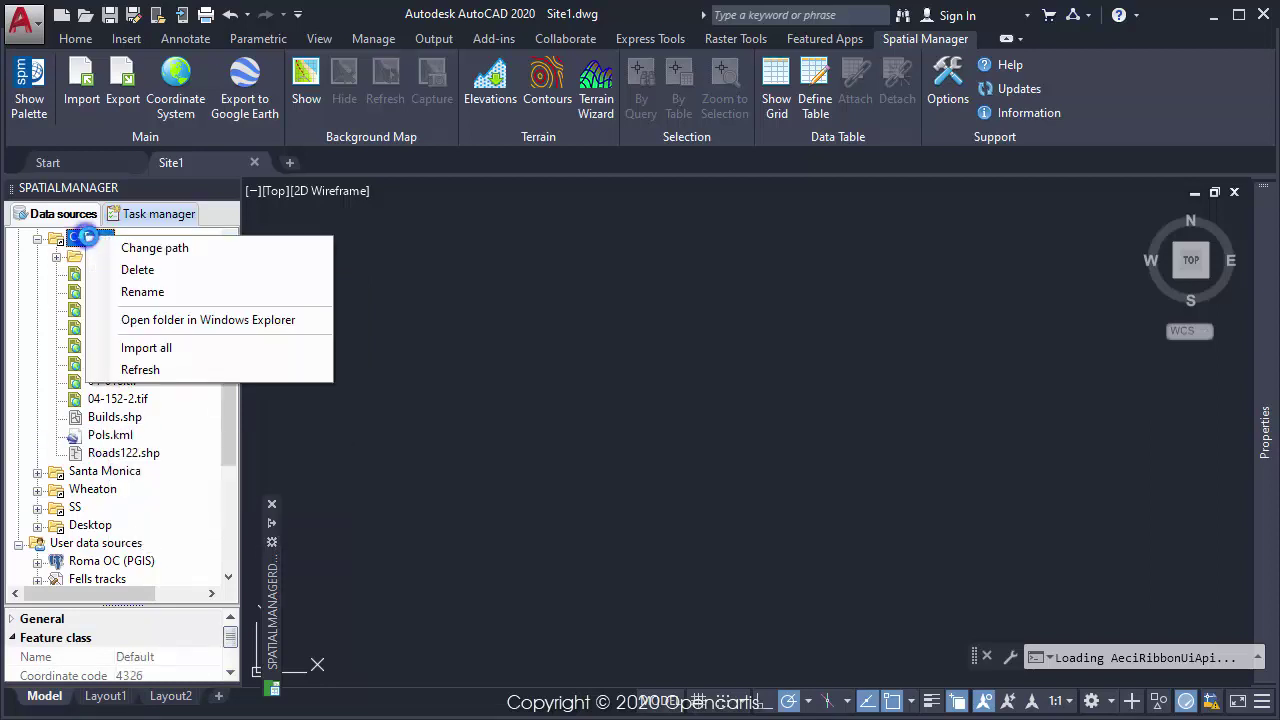
Import all C-Temp files with one layer per table, no hatch fill, and Drawing CRS for unreferenced sources.
left_click(150, 348)
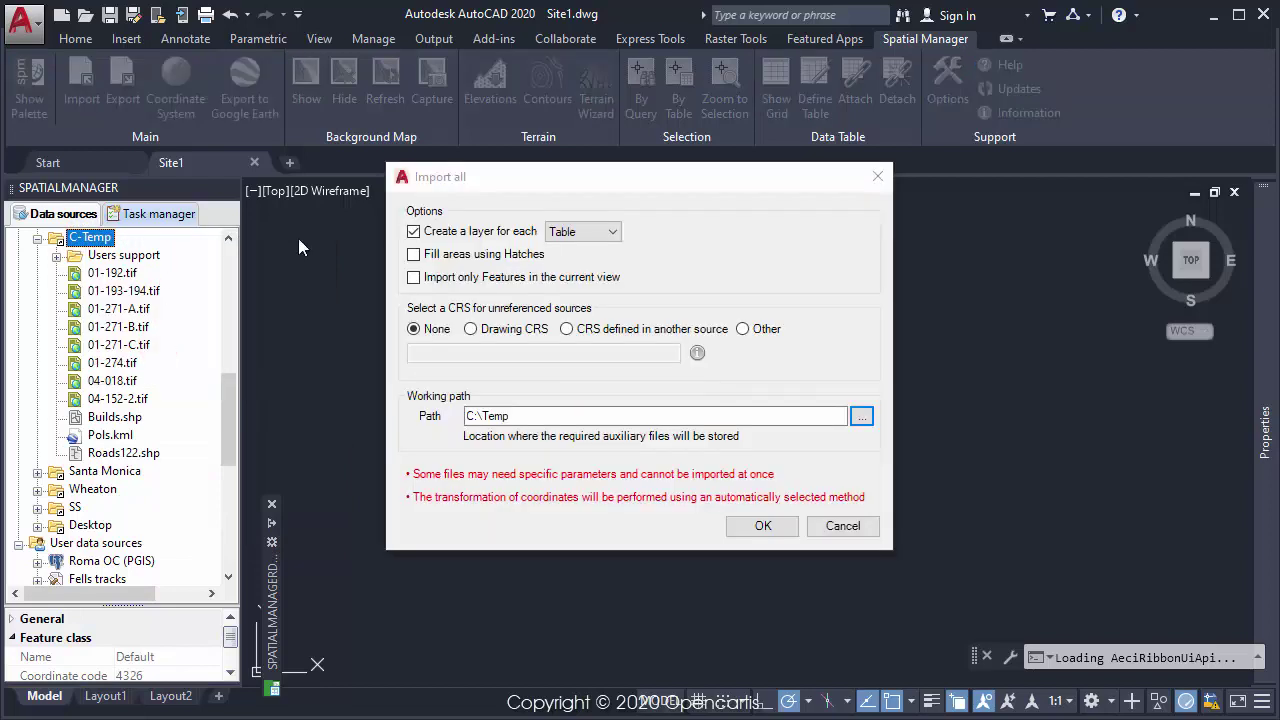
left_click(577, 235)
left_click(571, 249)
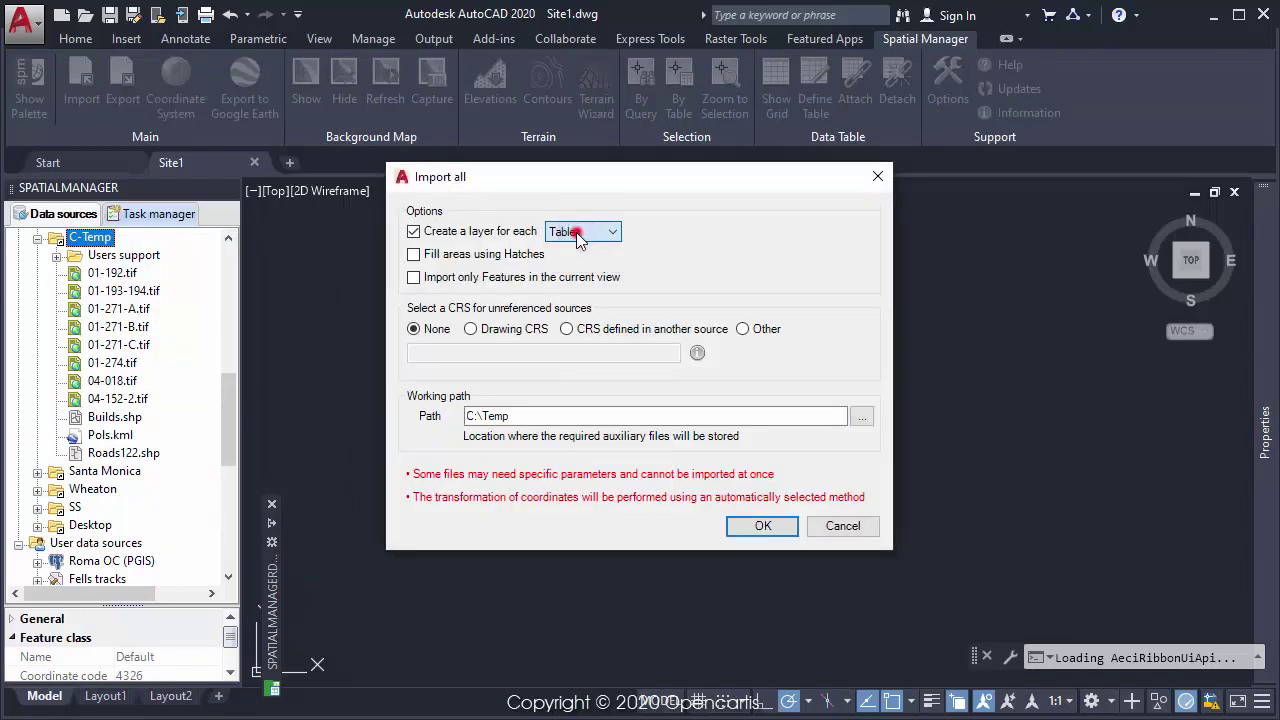
left_click(491, 253)
left_click(491, 253)
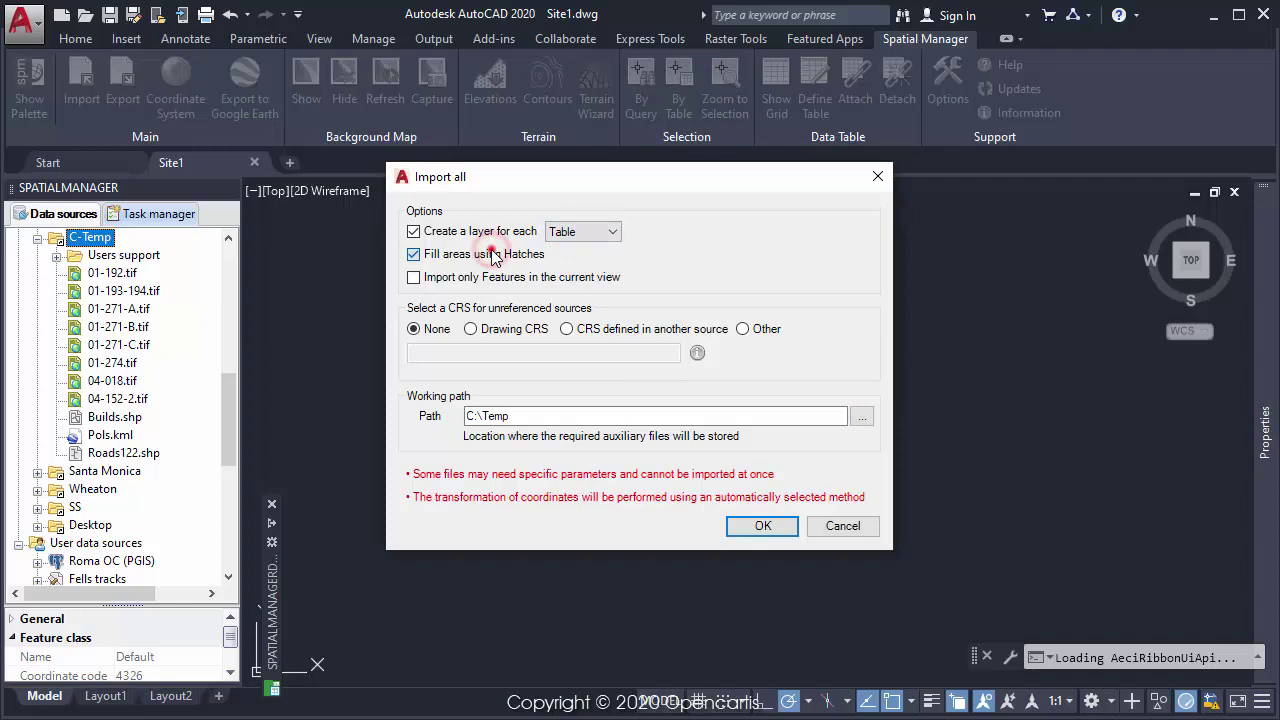
left_click(497, 334)
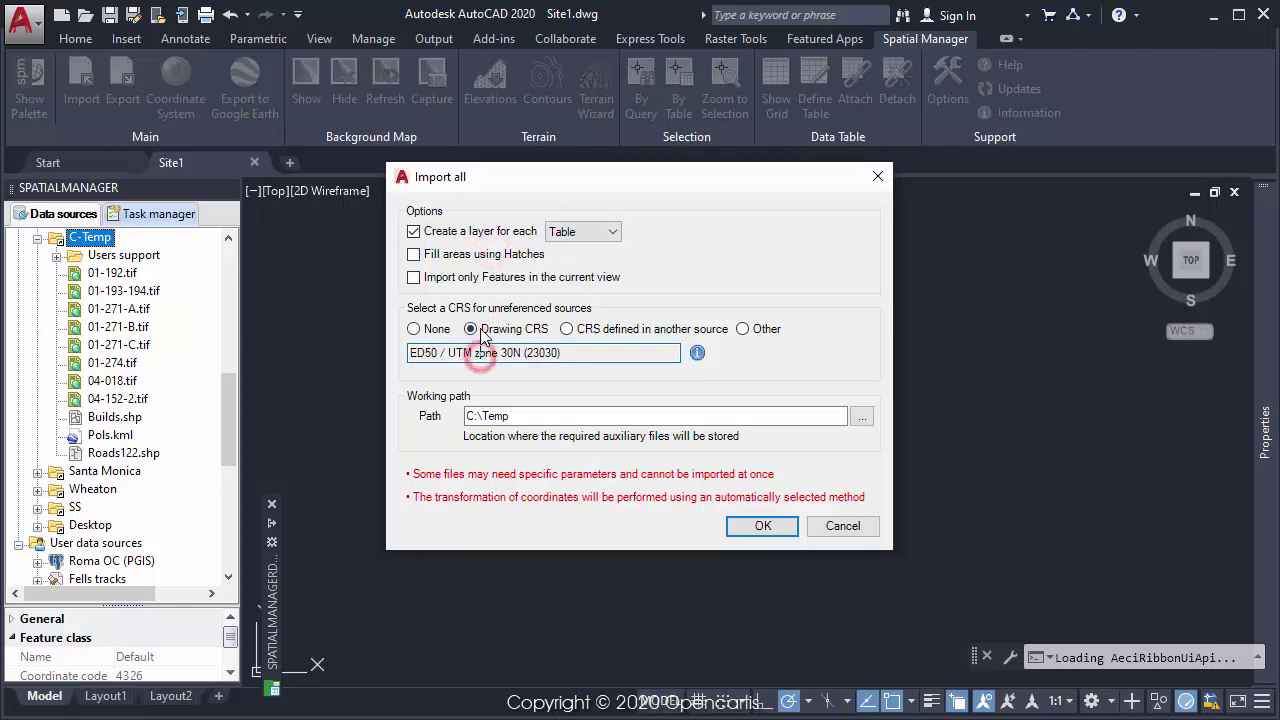
left_click(762, 525)
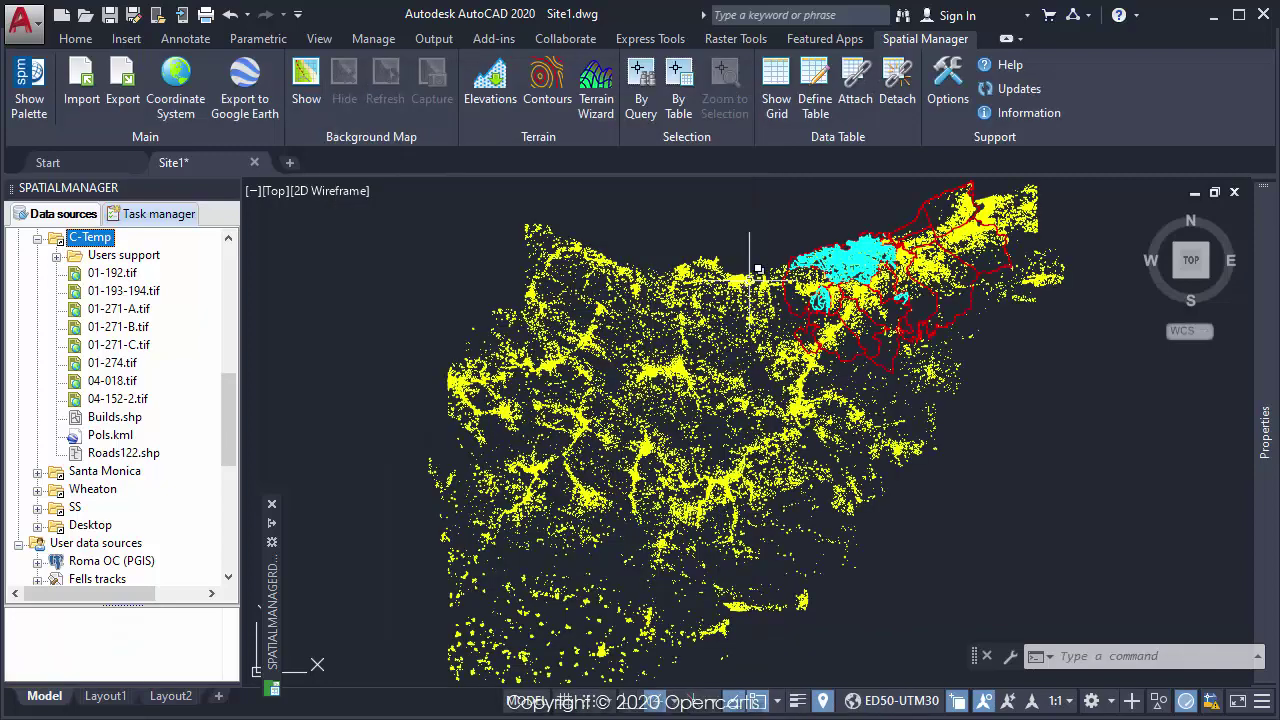
Zoom in and pan to centre the cyan contour area, then zoom back out.
scroll(820, 220, "up", 3)
scroll(790, 250, "up", 2)
mouse_move(766, 277)
middle_mouse_down()
mouse_move(749, 430)
mouse_move(687, 432)
middle_mouse_up()
scroll(737, 429, "up", 2)
scroll(583, 449, "down", 2)
scroll(606, 437, "down", 2)
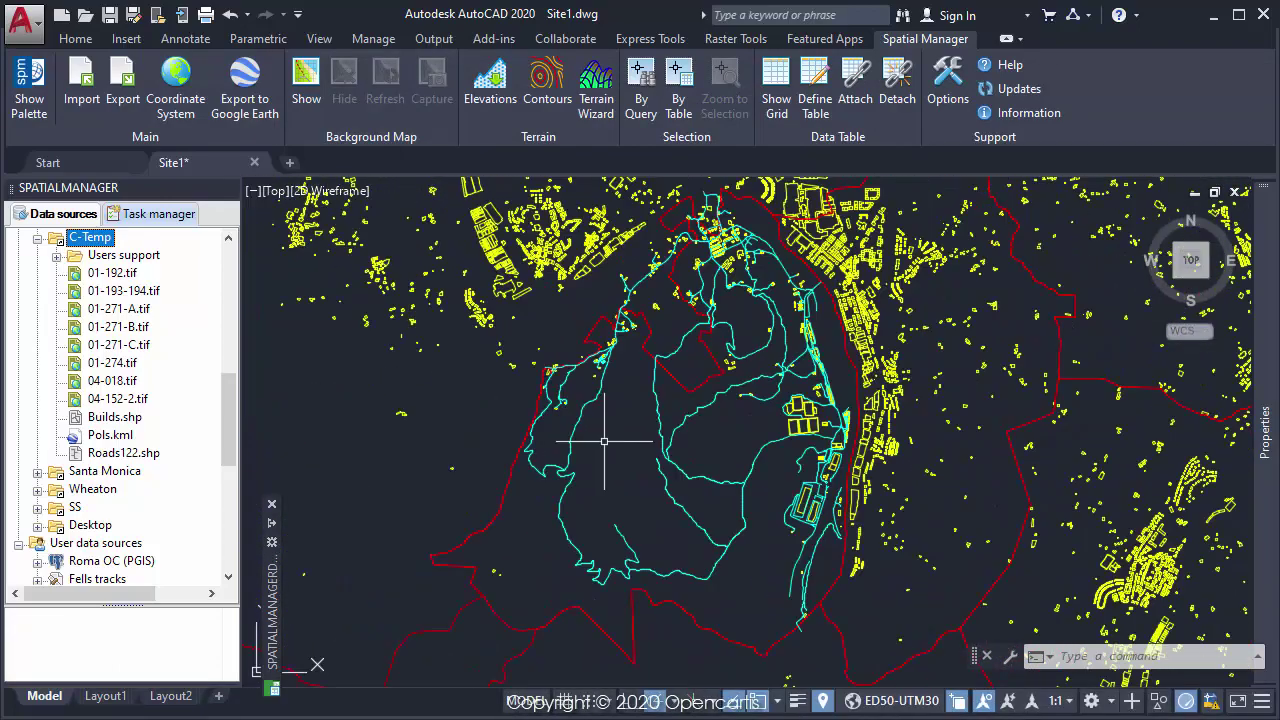
scroll(451, 494, "down", 1)
scroll(416, 516, "down", 1)
scroll(416, 516, "down", 2)
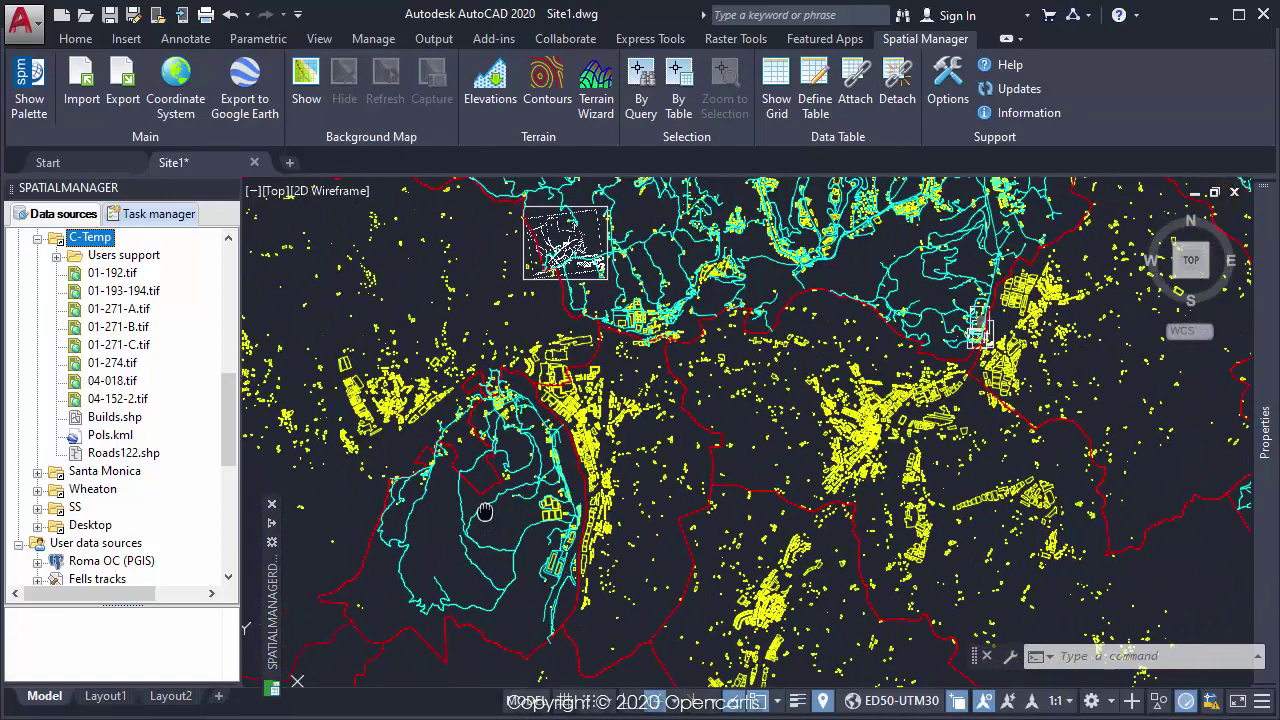
Pan toward the white raster image near the top and zoom in and out around it.
middle_click_drag(480, 500, 540, 300)
scroll(600, 220, "up", 3)
scroll(537, 349, "up", 2)
scroll(560, 370, "up", 2)
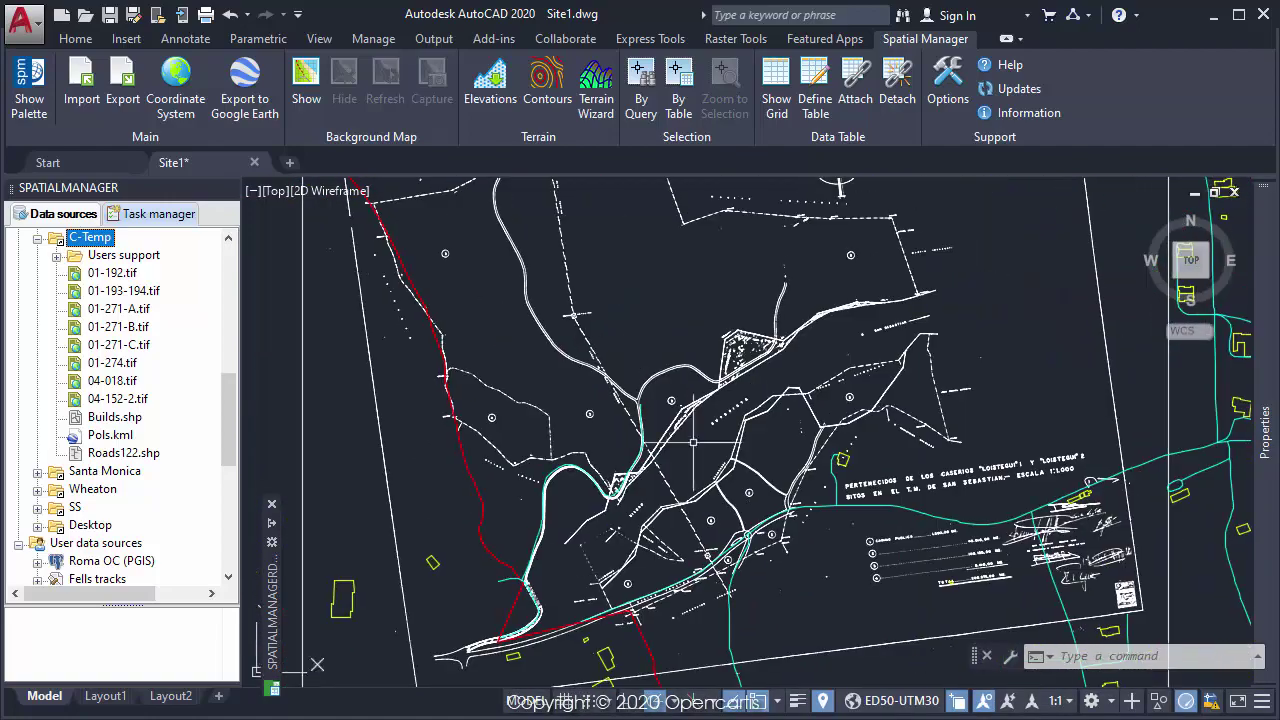
scroll(640, 400, "up", 2)
scroll(696, 433, "down", 1)
scroll(943, 429, "up", 1)
scroll(943, 429, "up", 2)
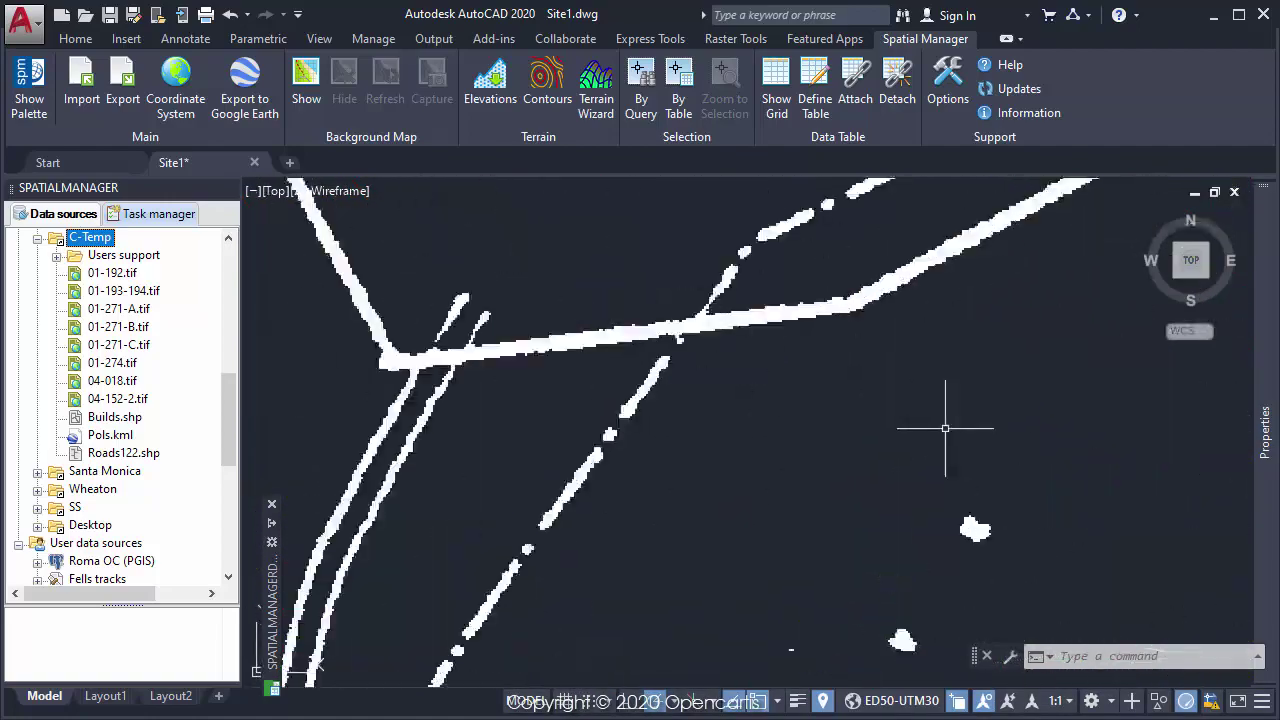
scroll(935, 432, "down", 3)
scroll(1031, 411, "down", 2)
scroll(700, 420, "down", 1)
scroll(580, 423, "down", 5)
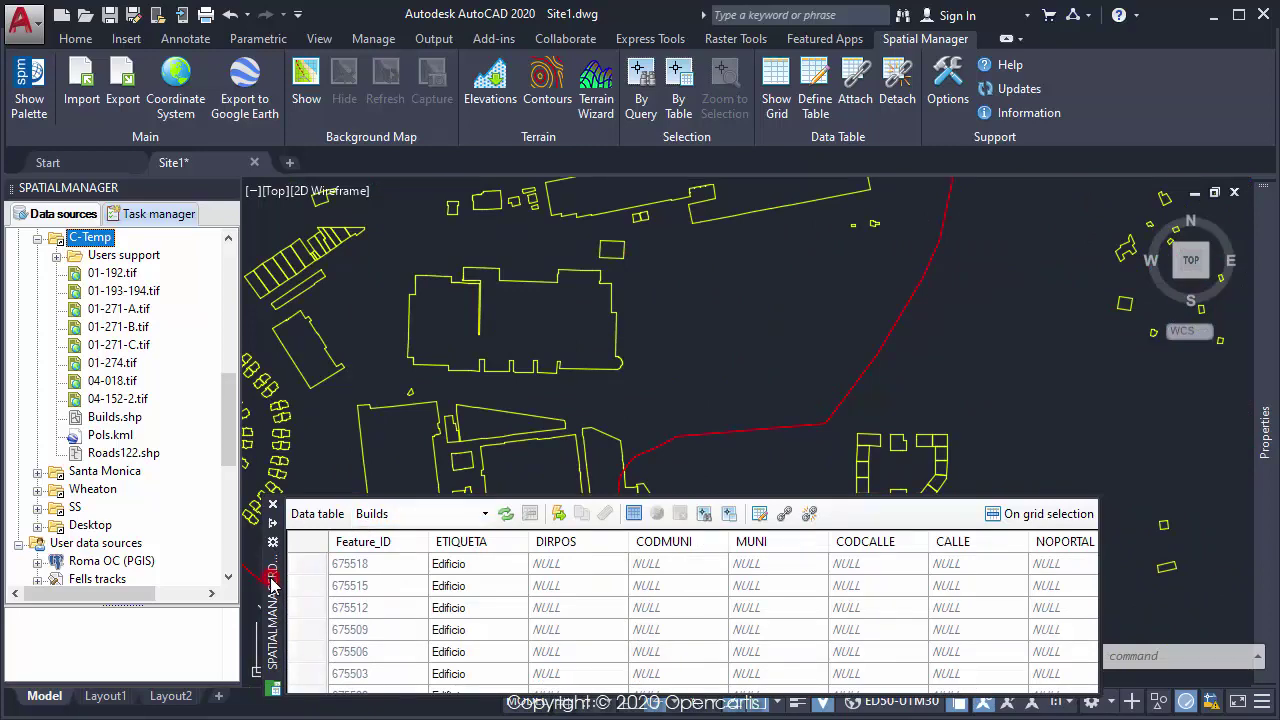
Move the Builds data table palette higher, widen it, then zoom out over the city layers.
left_click_drag(273, 578, 279, 553)
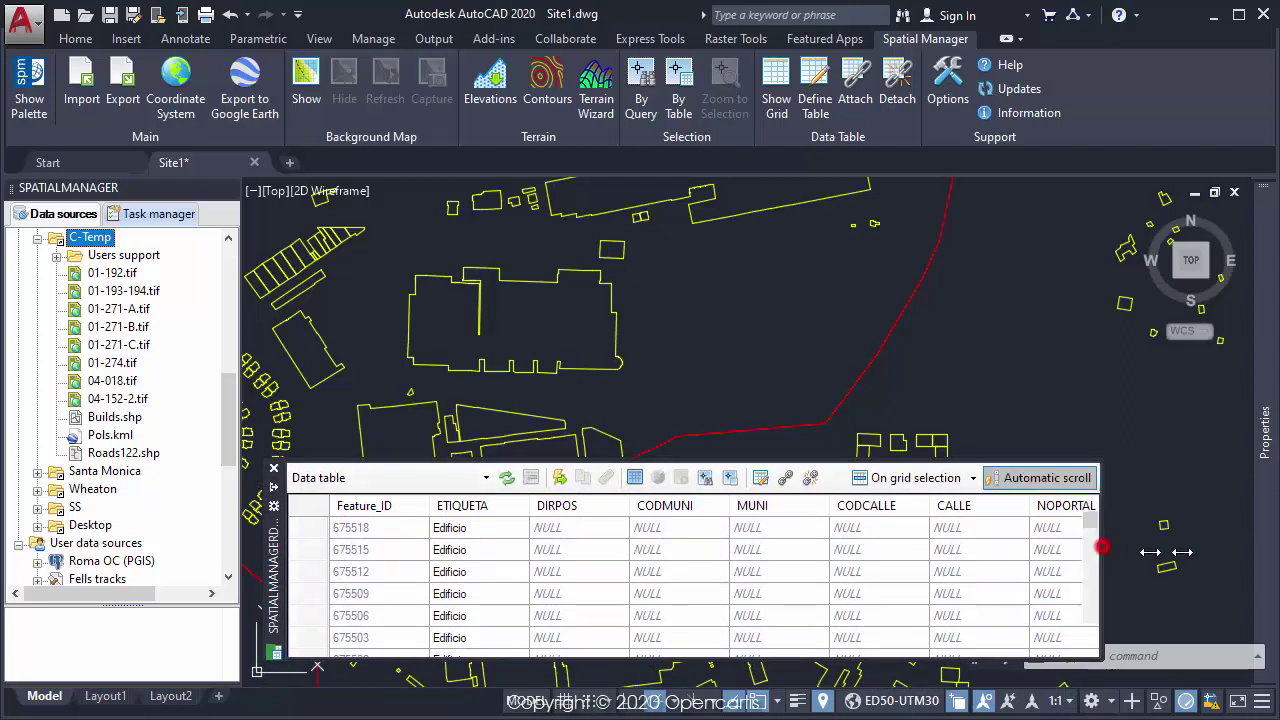
left_click_drag(1102, 546, 1172, 546)
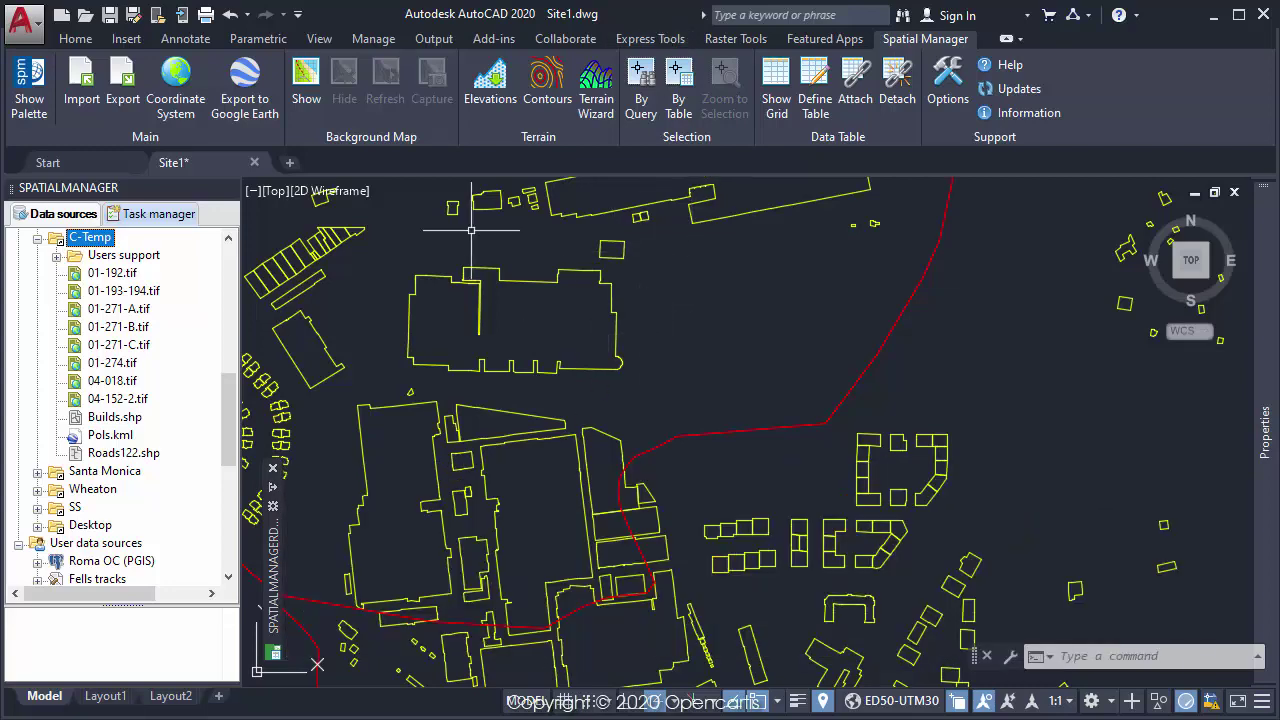
scroll(671, 394, "down", 2)
scroll(749, 357, "down", 2)
scroll(676, 586, "down", 1)
scroll(650, 400, "down", 1)
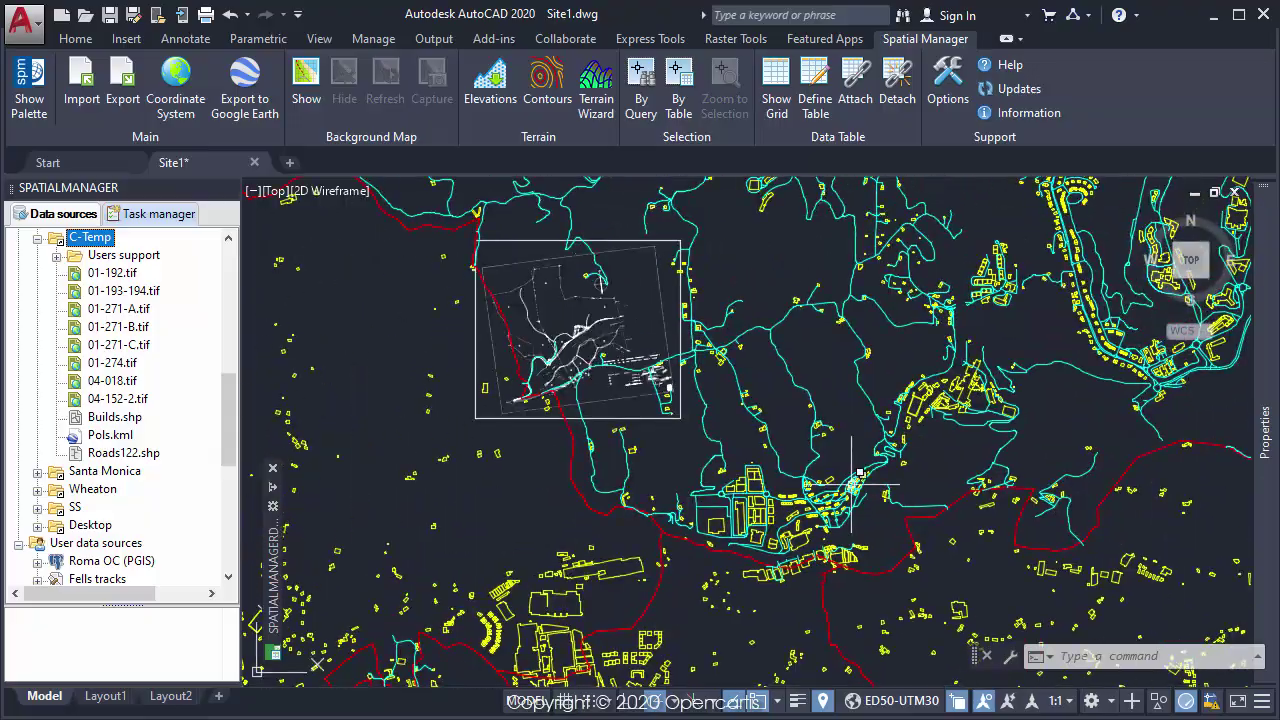
scroll(720, 440, "down", 1)
scroll(770, 450, "down", 1)
Zoom in and out around the georeferenced raster parcel.
scroll(782, 452, "up", 1)
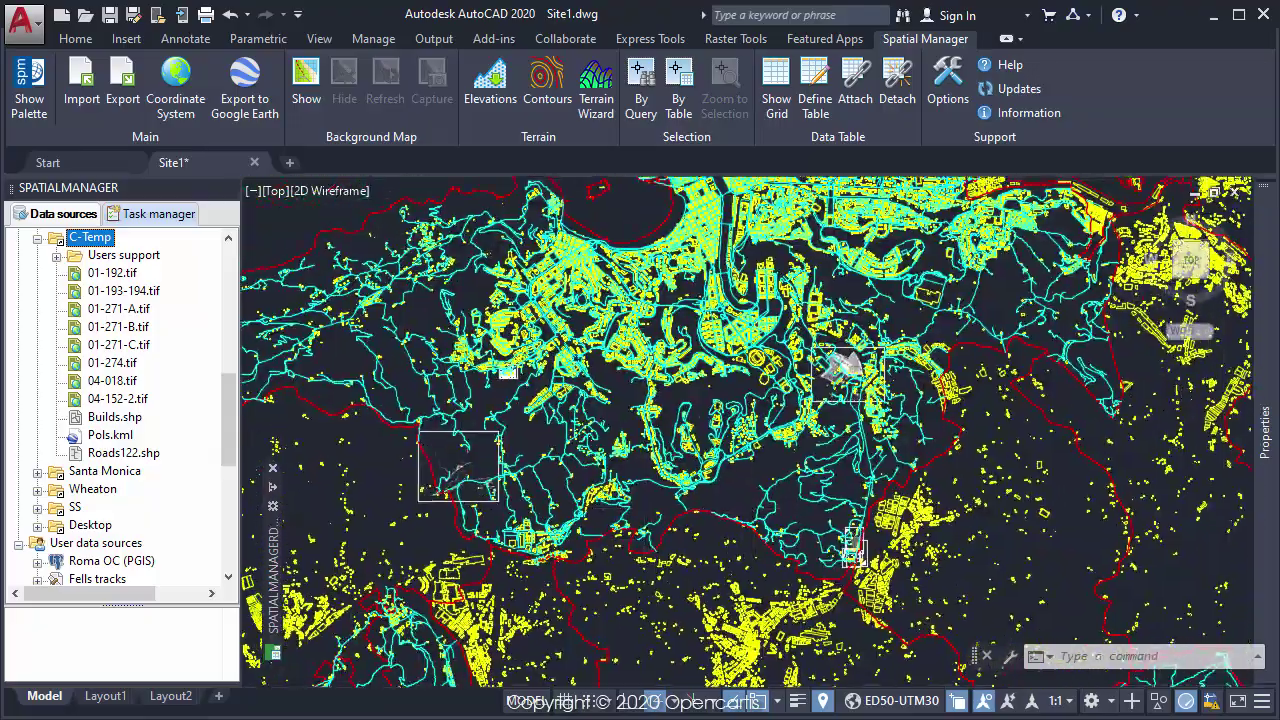
scroll(800, 400, "up", 3)
scroll(720, 390, "up", 2)
scroll(720, 390, "up", 2)
scroll(650, 340, "down", 1)
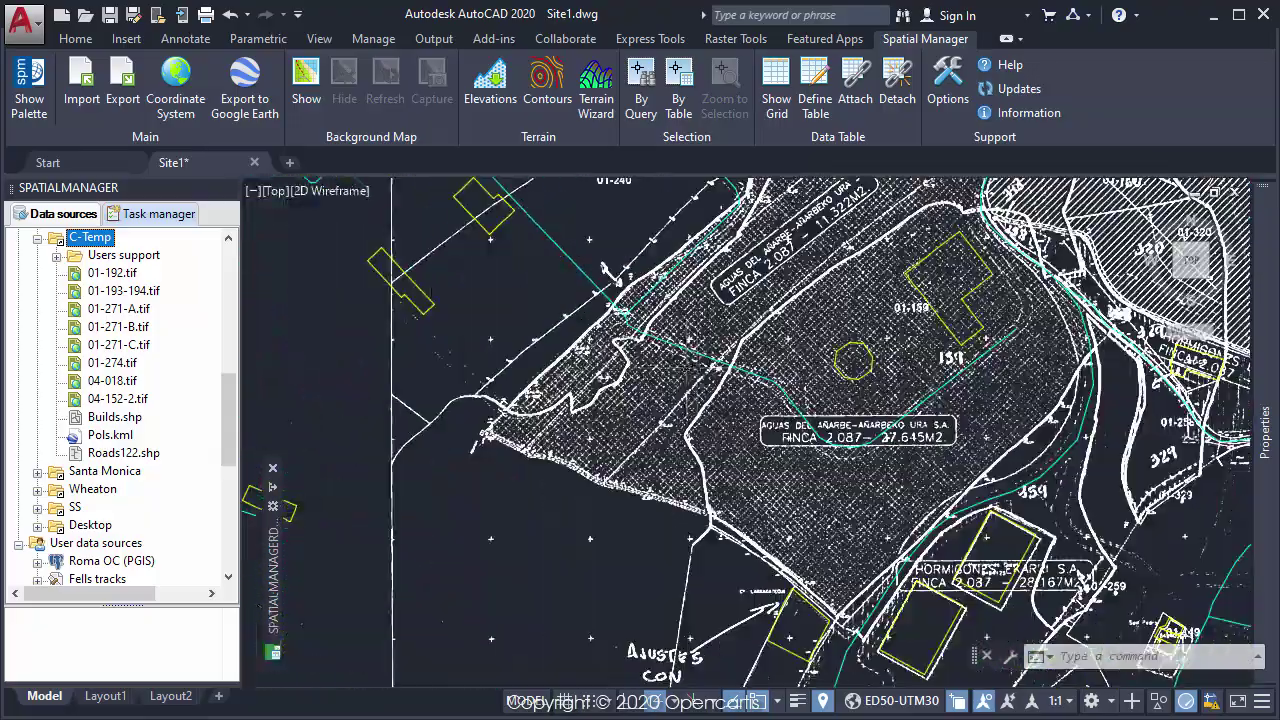
scroll(700, 380, "down", 1)
scroll(780, 430, "down", 2)
scroll(848, 484, "up", 1)
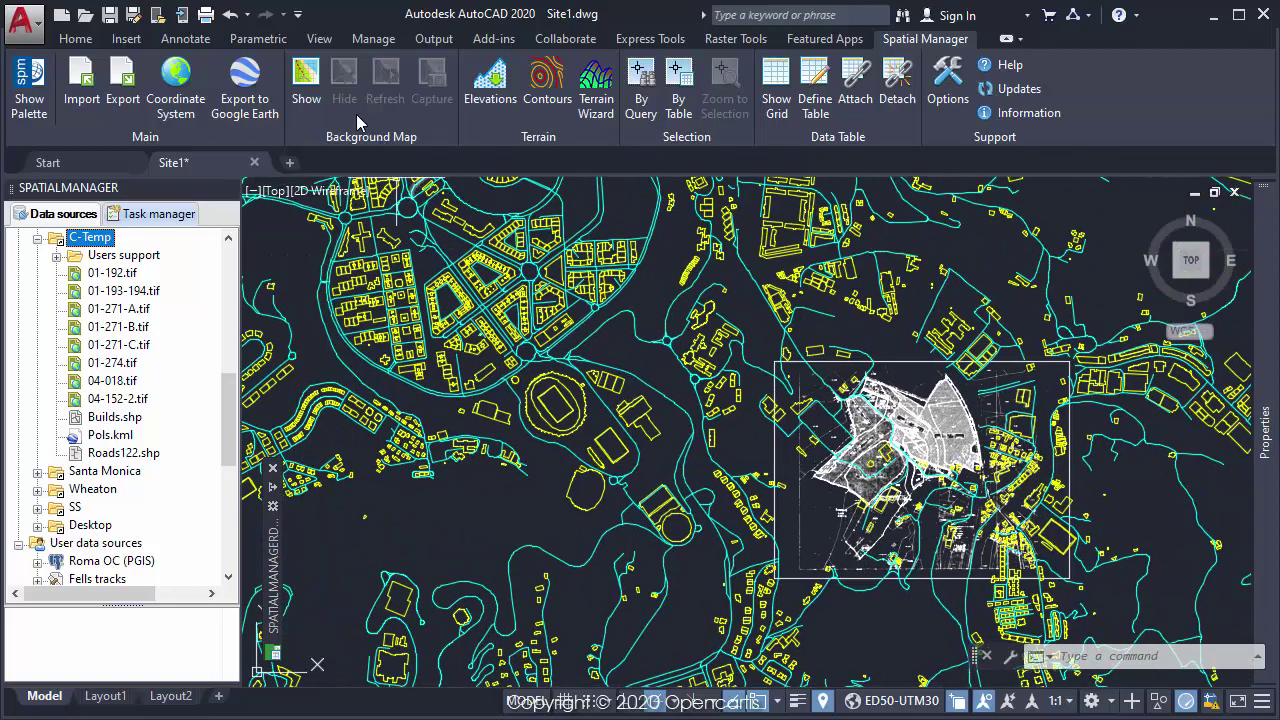
Set the background map to Google Maps 'Satellite only' after browsing Bing, MapBox and ArcGisOnline.
left_click(310, 90)
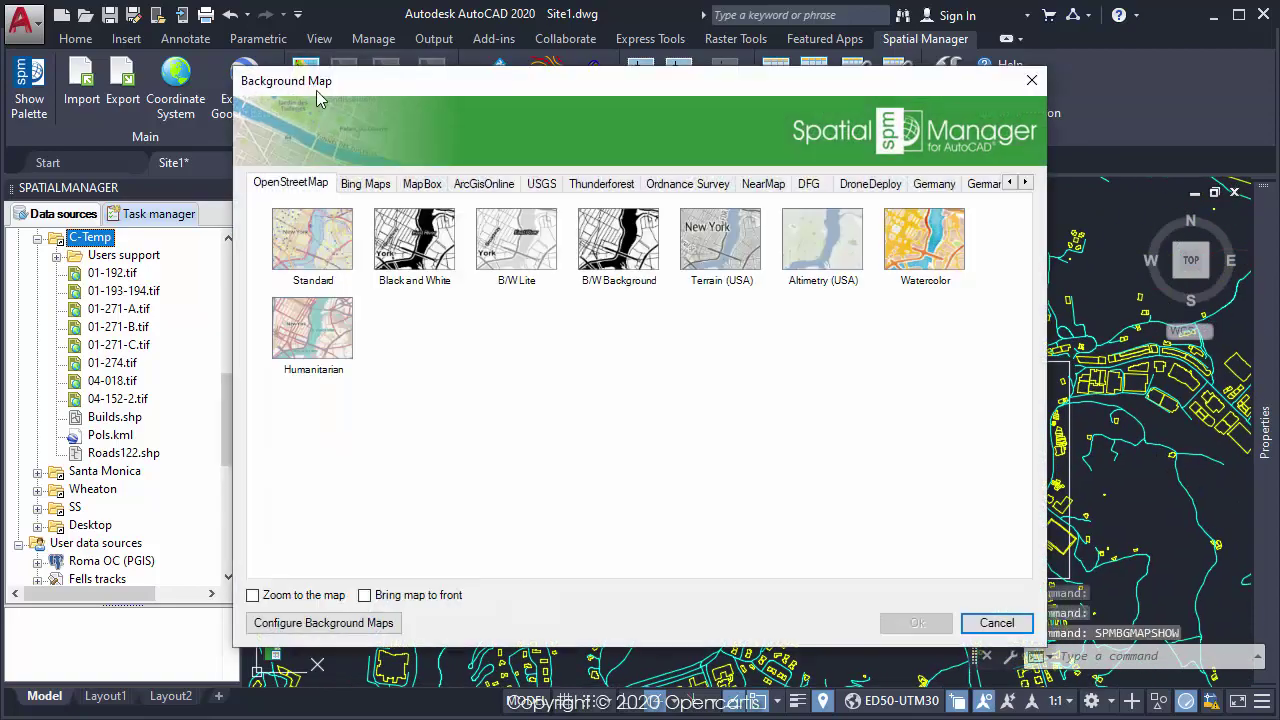
left_click(365, 184)
left_click(415, 186)
left_click(471, 180)
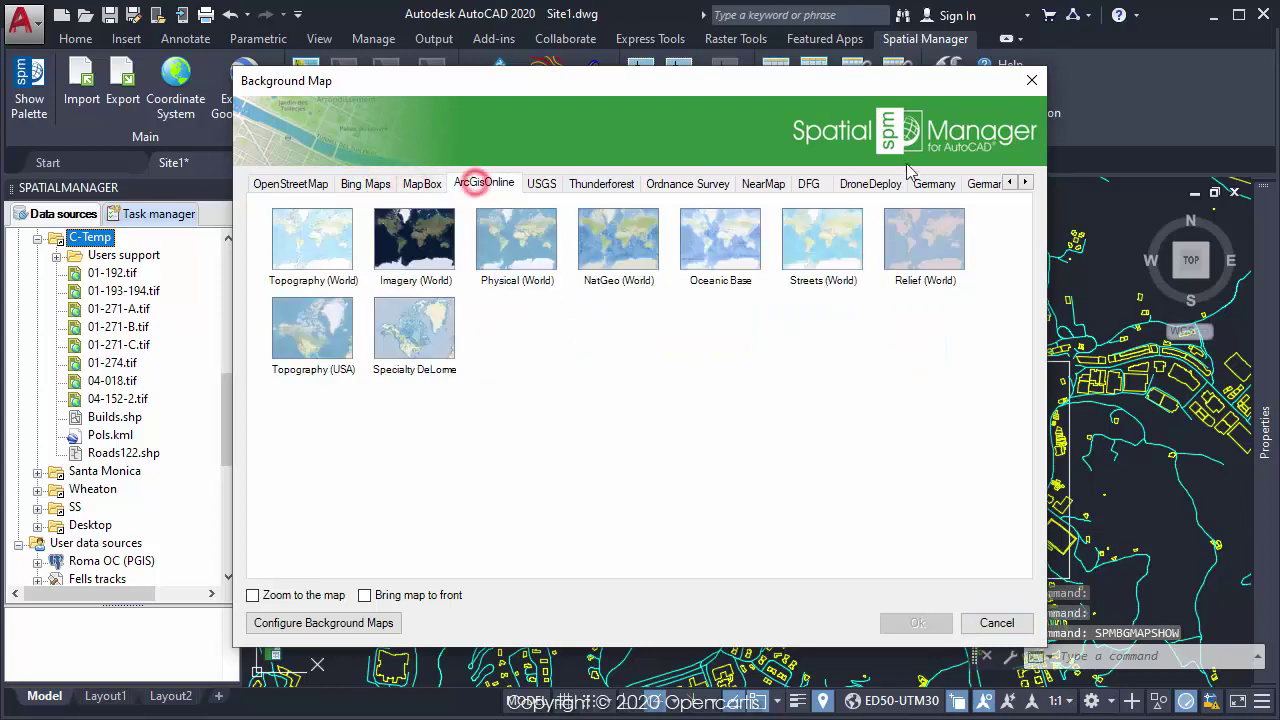
double_click(1025, 183)
left_click(955, 183)
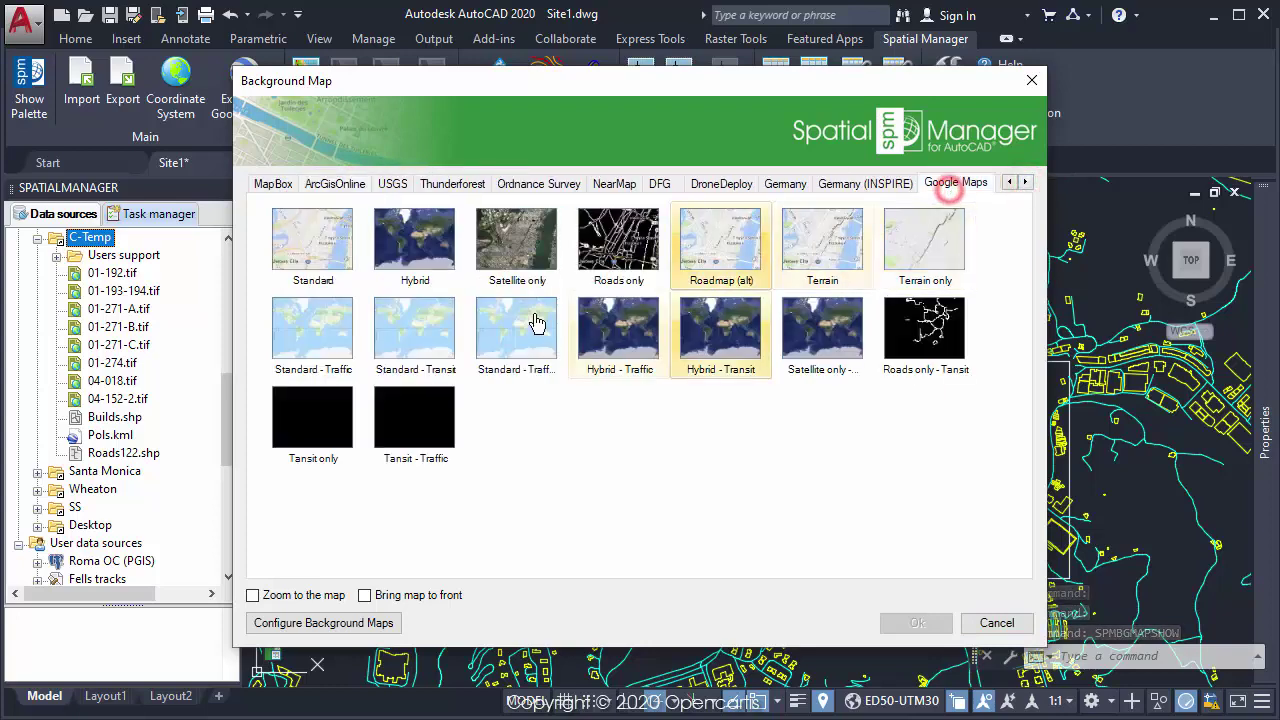
left_click(540, 250)
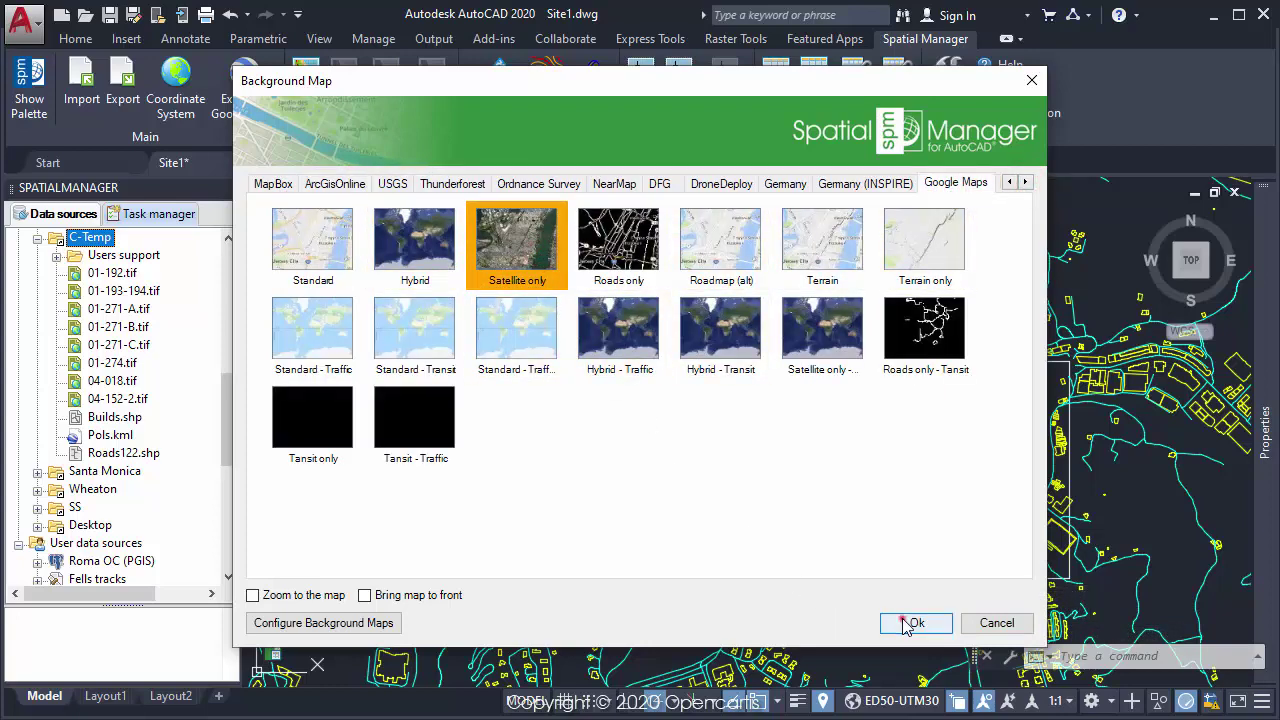
left_click(905, 623)
Zoom and pan over the satellite imagery to bring the stadium area into view.
scroll(640, 420, "down", 2)
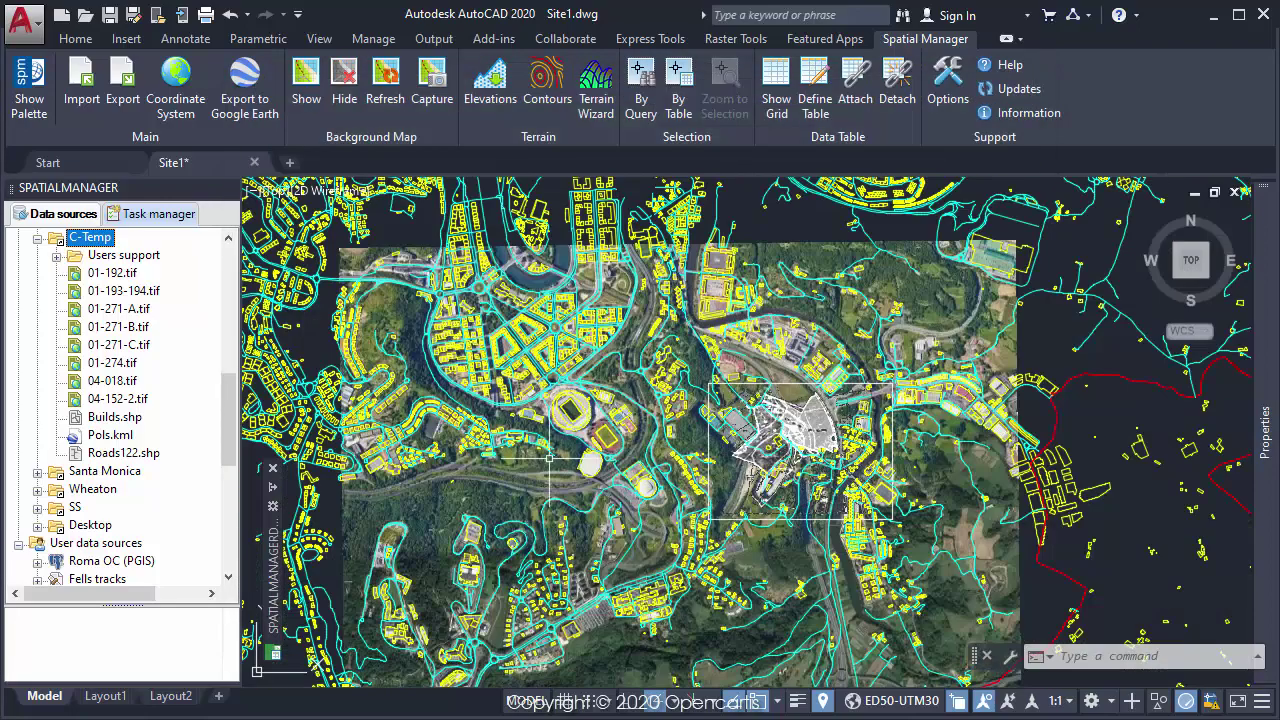
middle_click_drag(560, 420, 838, 412)
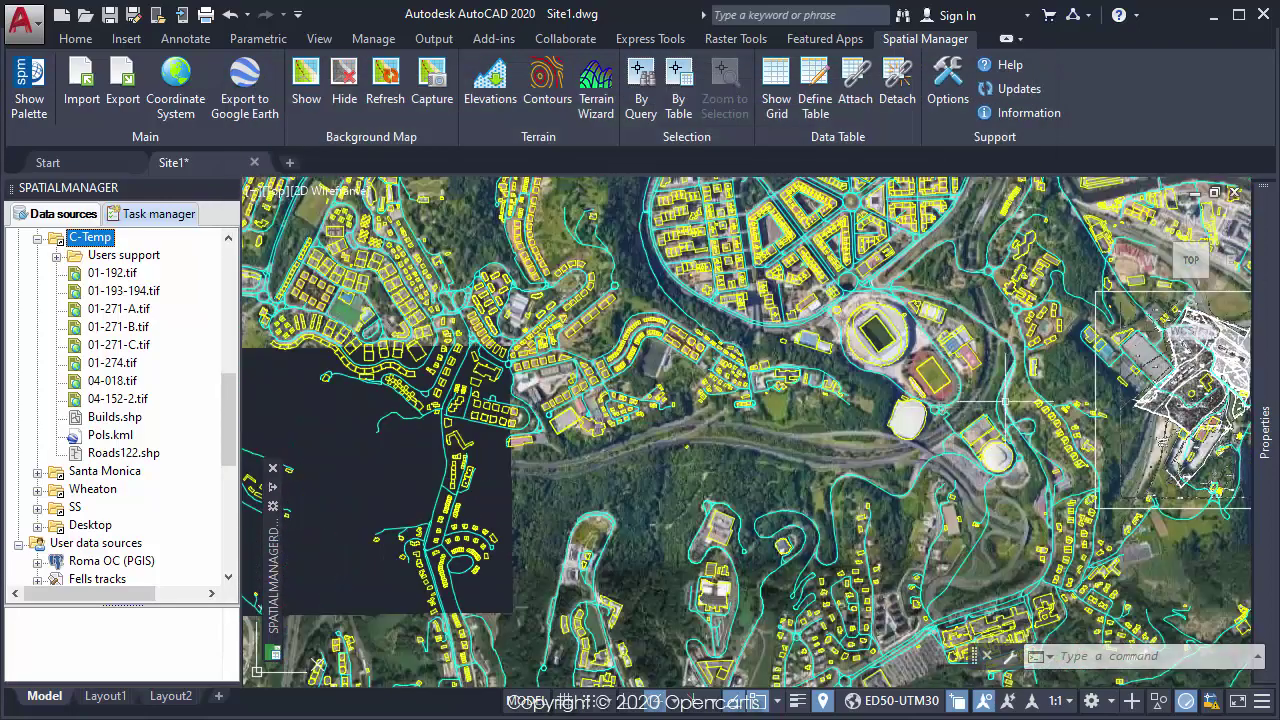
scroll(1008, 395, "up", 3)
scroll(1008, 395, "up", 2)
middle_click_drag(805, 425, 615, 423)
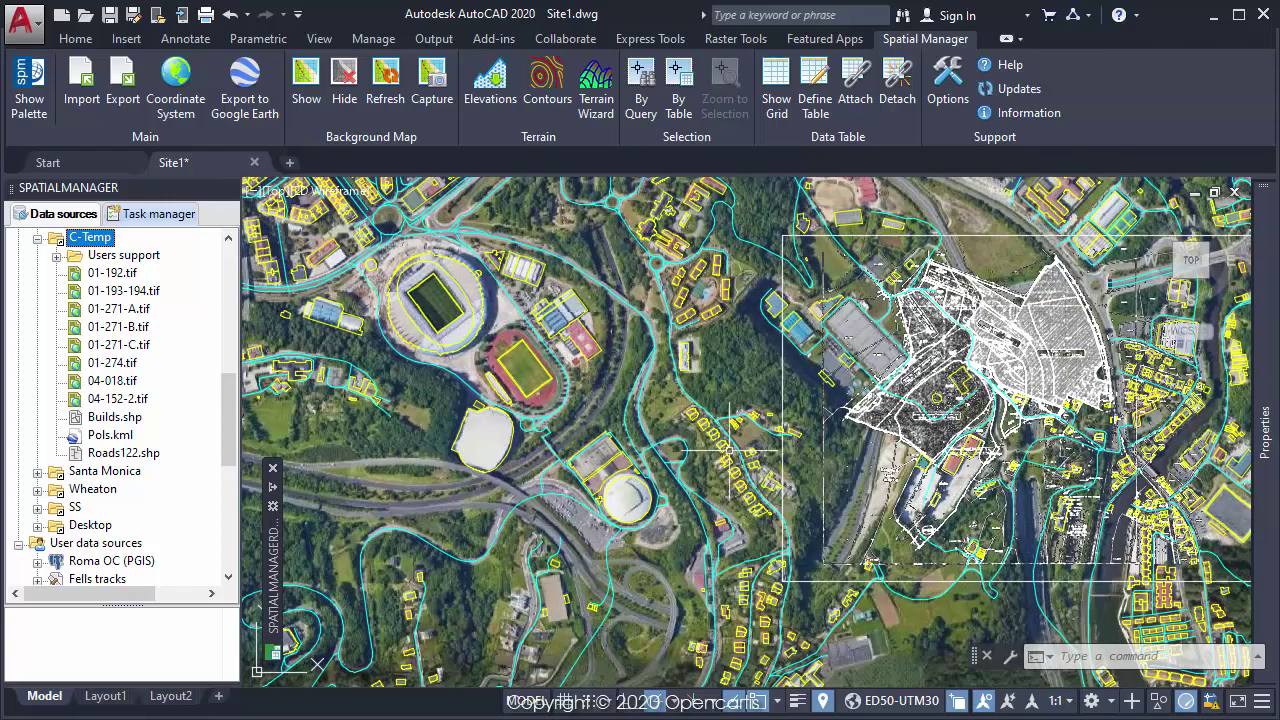
Hide the satellite background map and erase every object with ERASE and ALL.
left_click(344, 90)
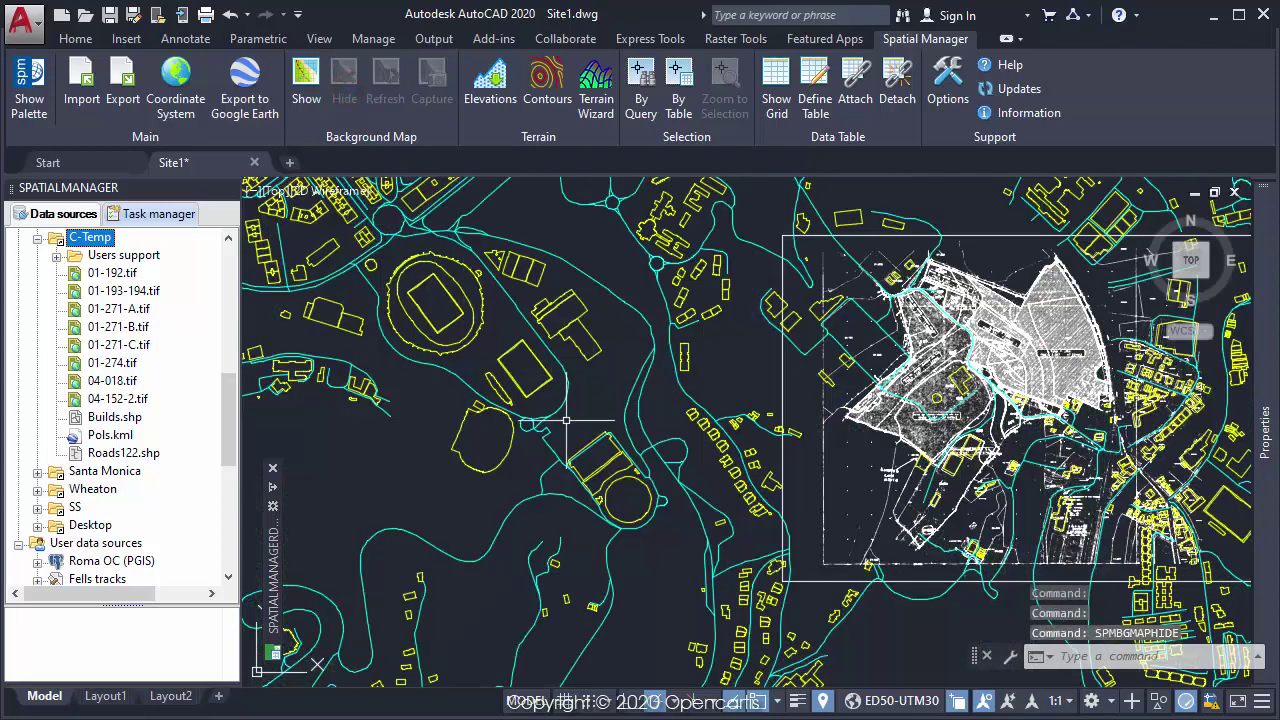
type("ERASE")
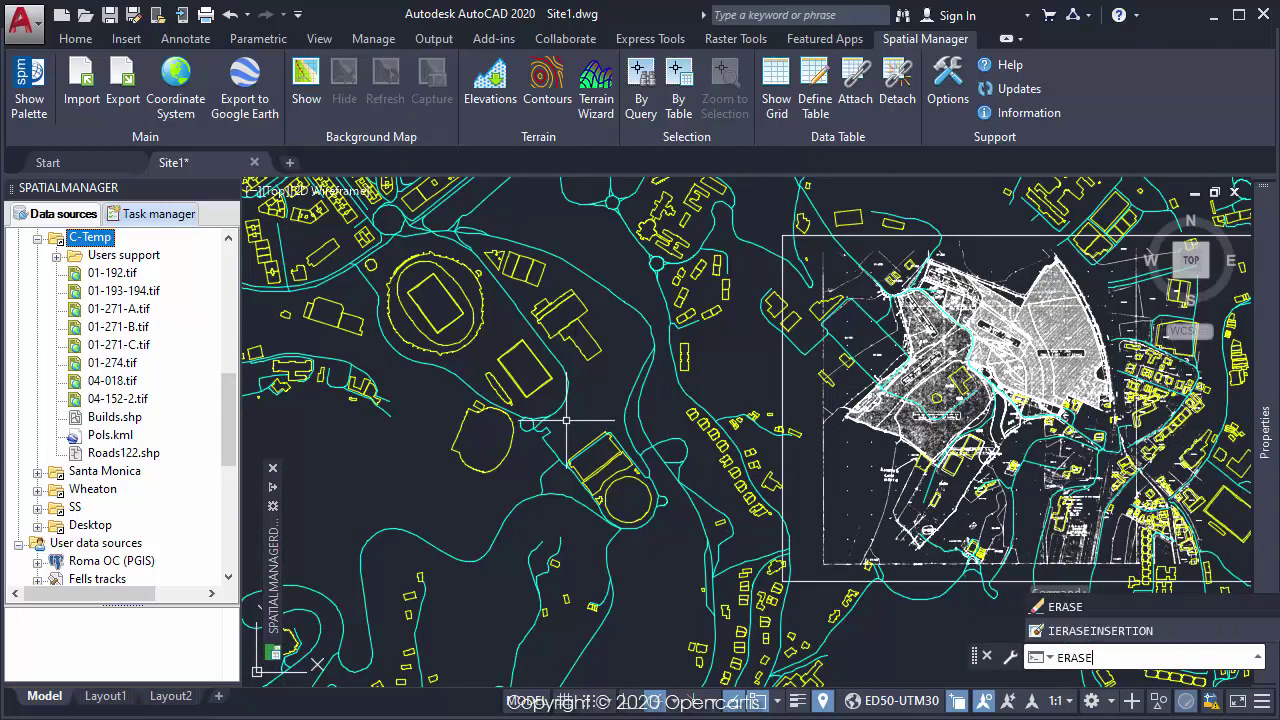
key("Return")
type("ASE Select objects: ALL")
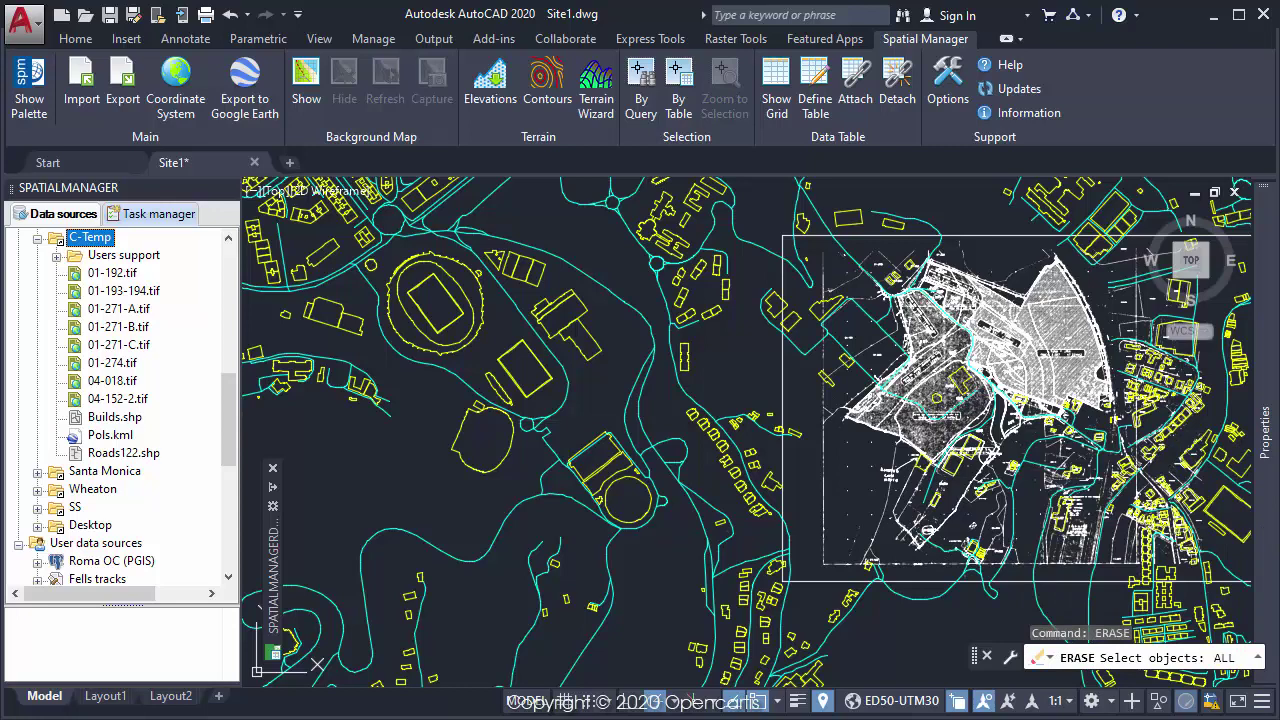
key("Return")
key("Return")
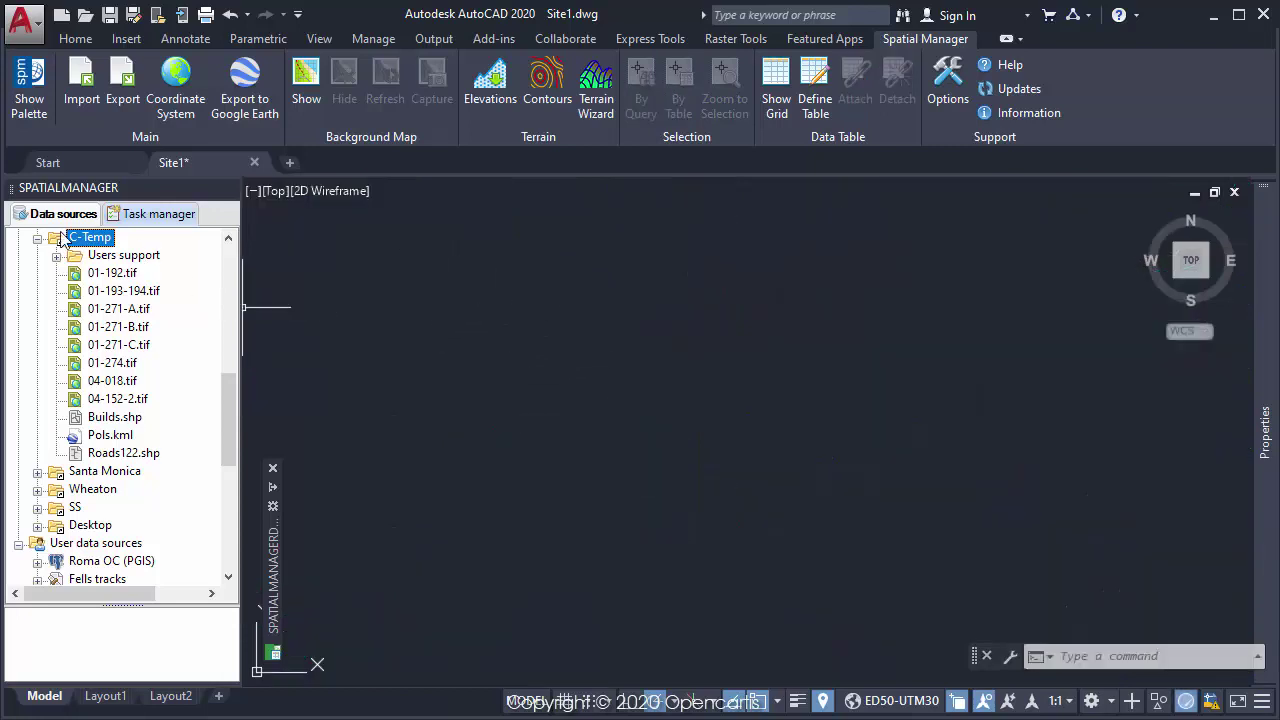
Re-import all C-Temp files in the Drawing CRS, limited to features in the current view.
right_click(99, 248)
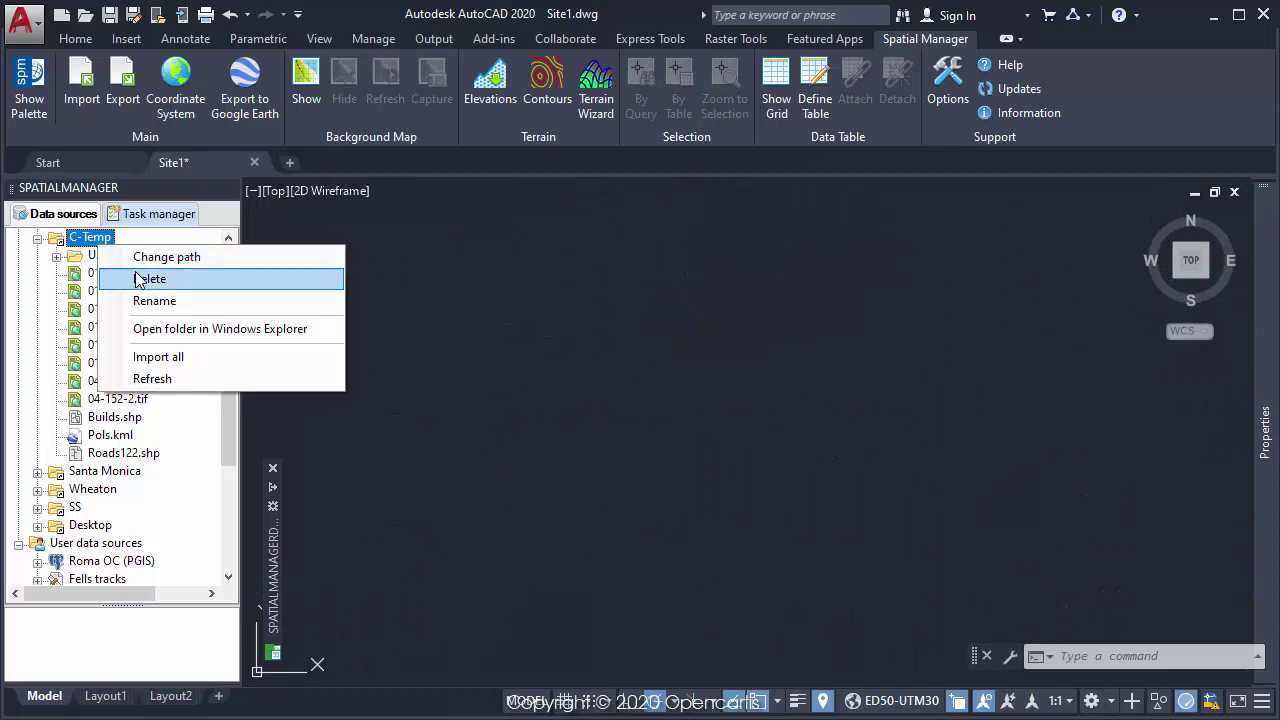
left_click(175, 362)
left_click(472, 329)
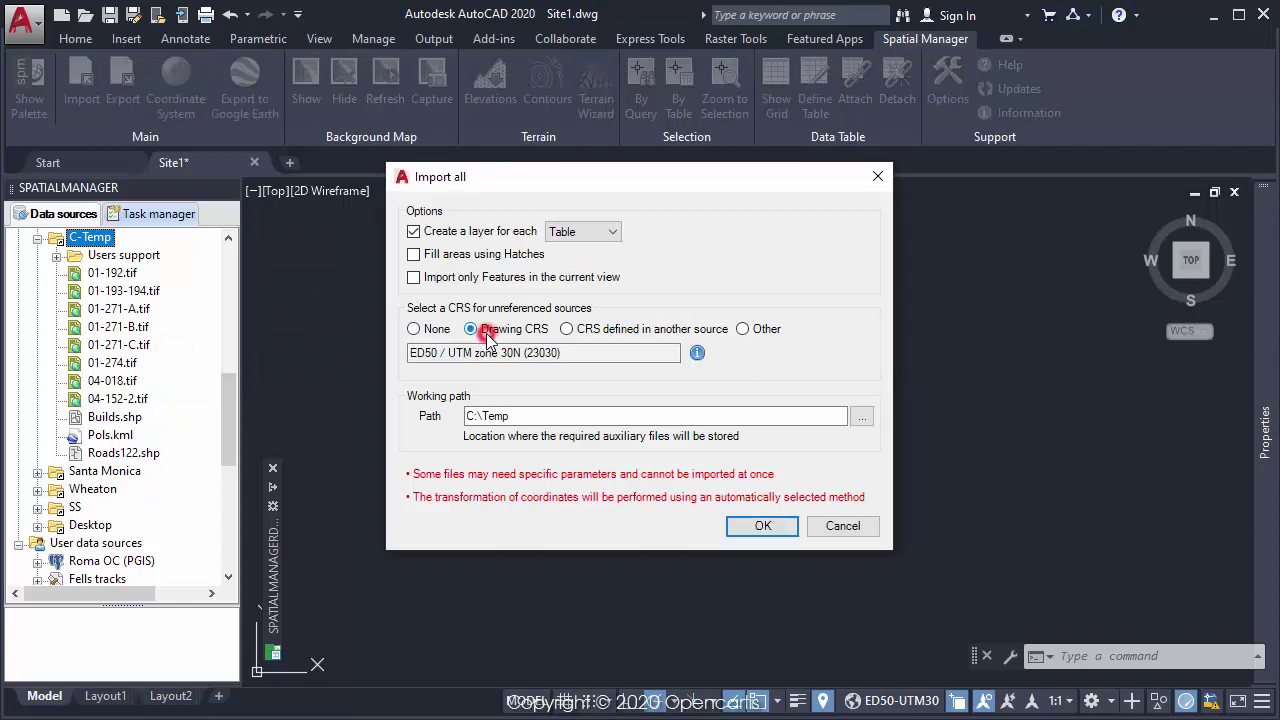
left_click(455, 283)
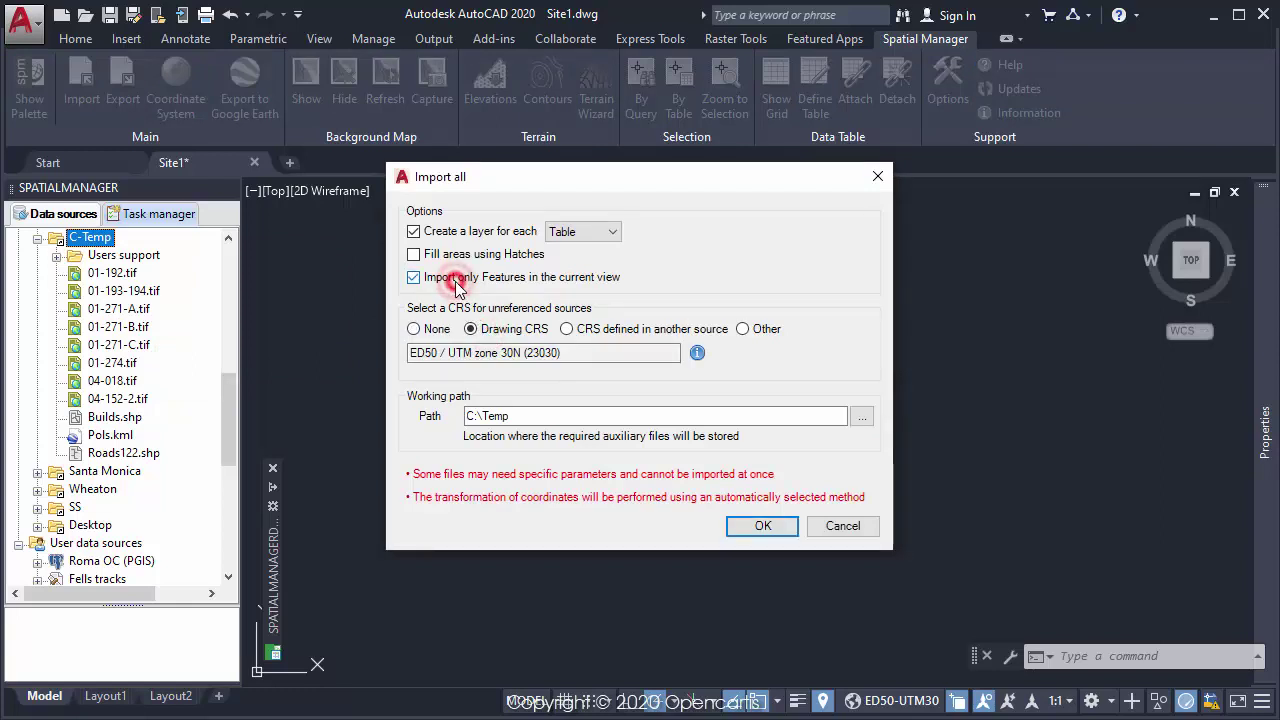
left_click(764, 524)
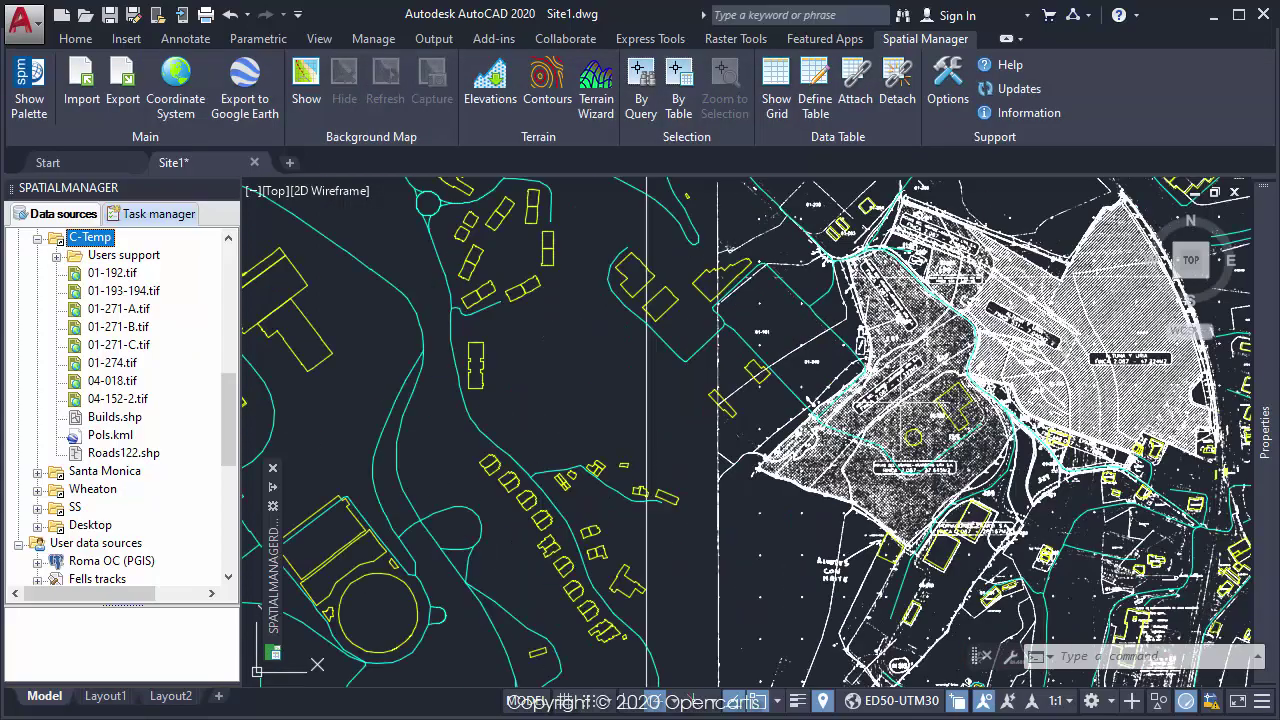
Zoom out and re-centre to inspect the re-imported roads and buildings around the raster.
scroll(633, 430, "down", 3)
scroll(633, 430, "down", 2)
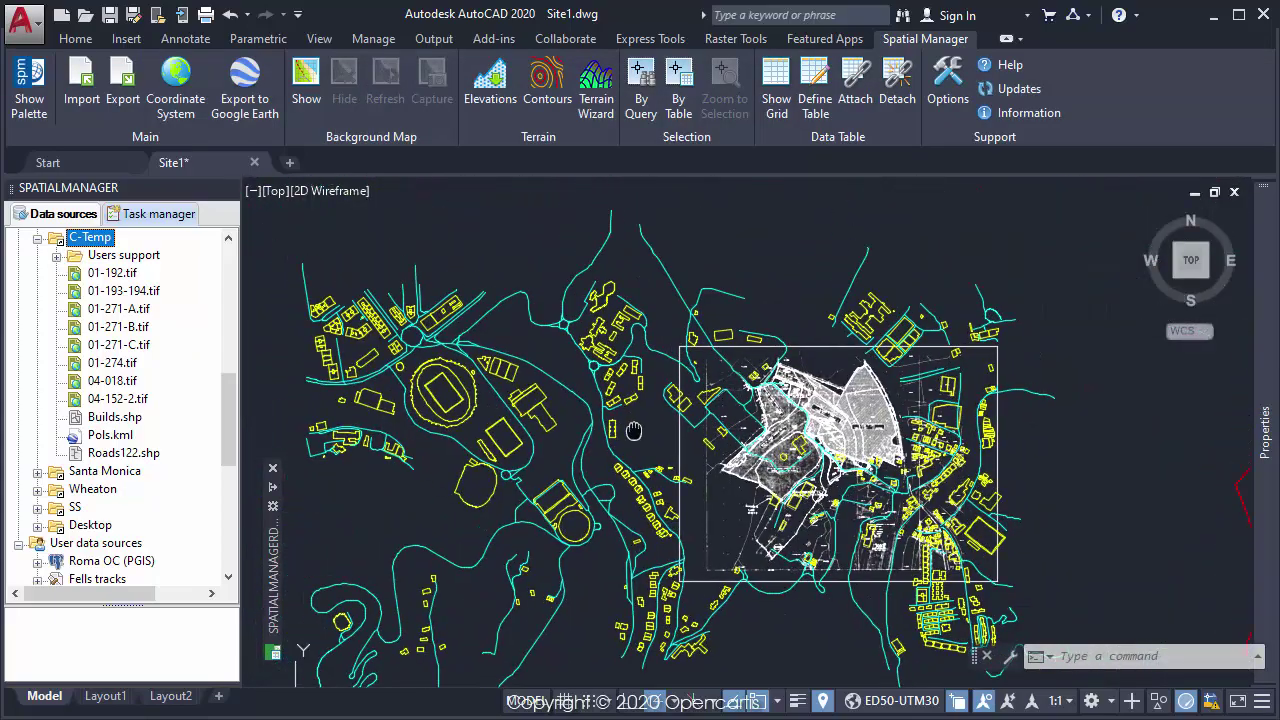
middle_click_drag(633, 430, 671, 401)
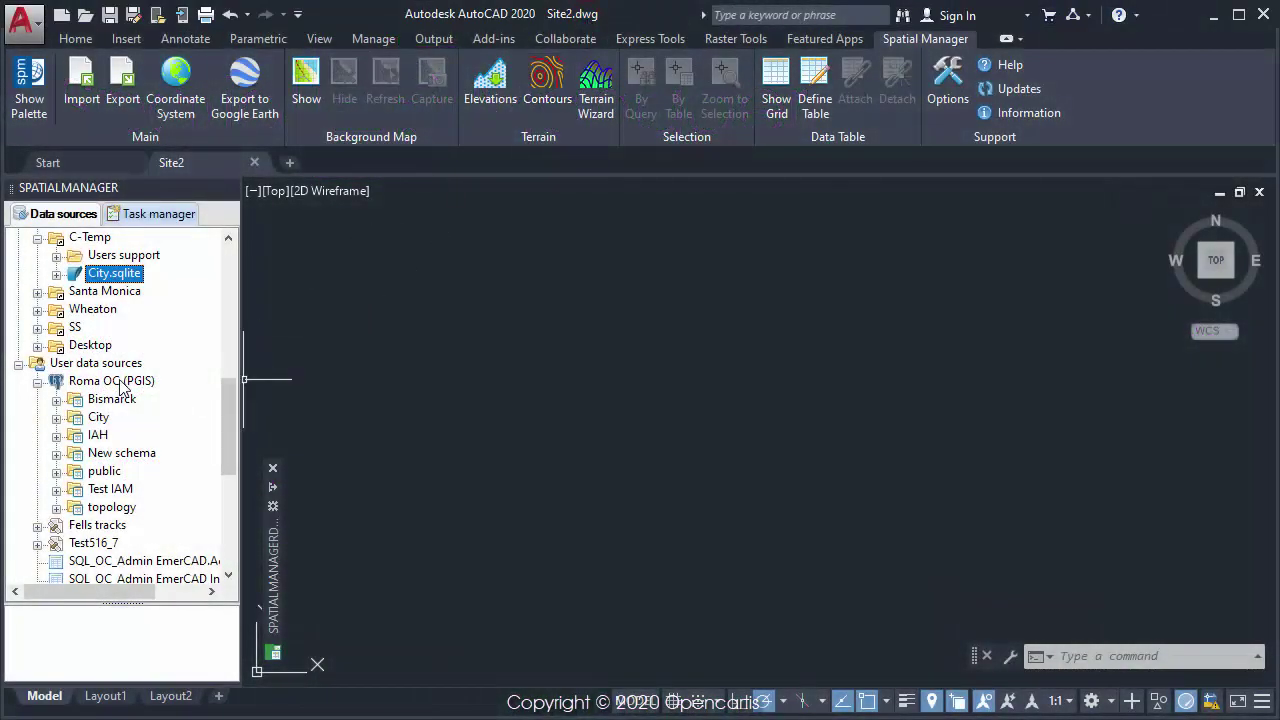
Expand the City schema and review import options for its Census and Railroad tables and the schema.
left_click(96, 417)
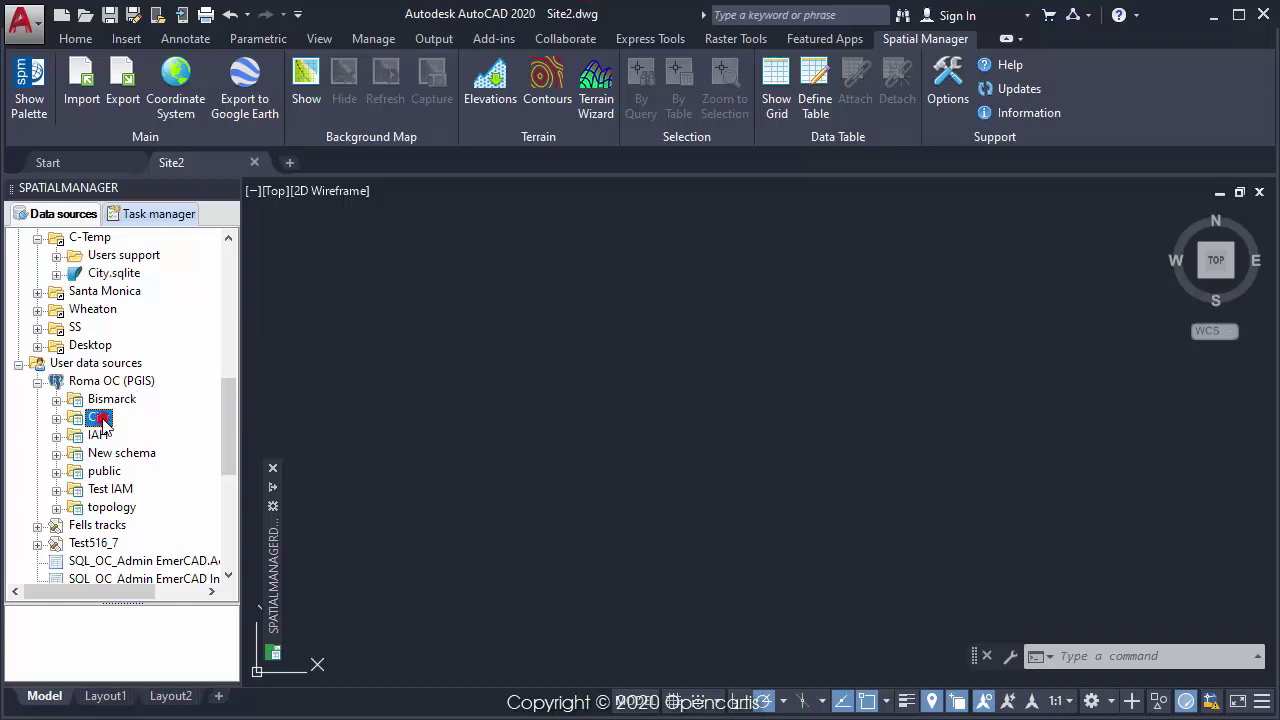
left_click(57, 417)
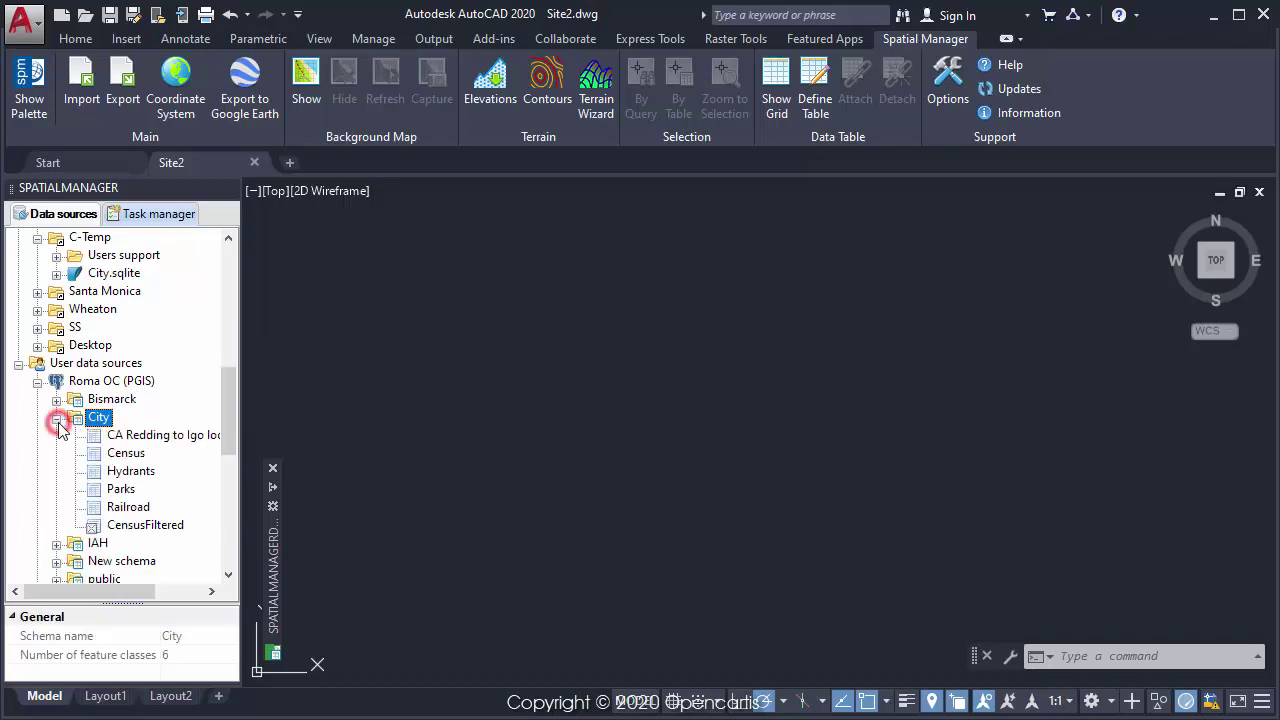
right_click(123, 452)
left_click(120, 506)
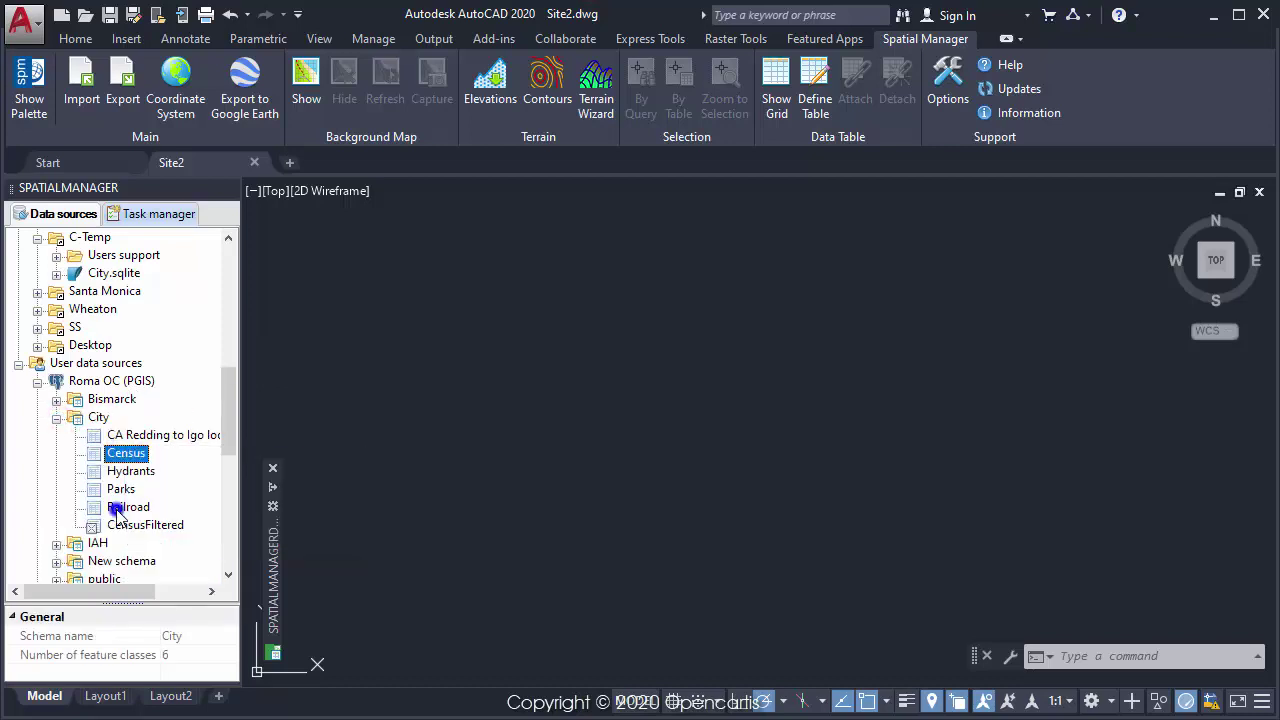
right_click(120, 507)
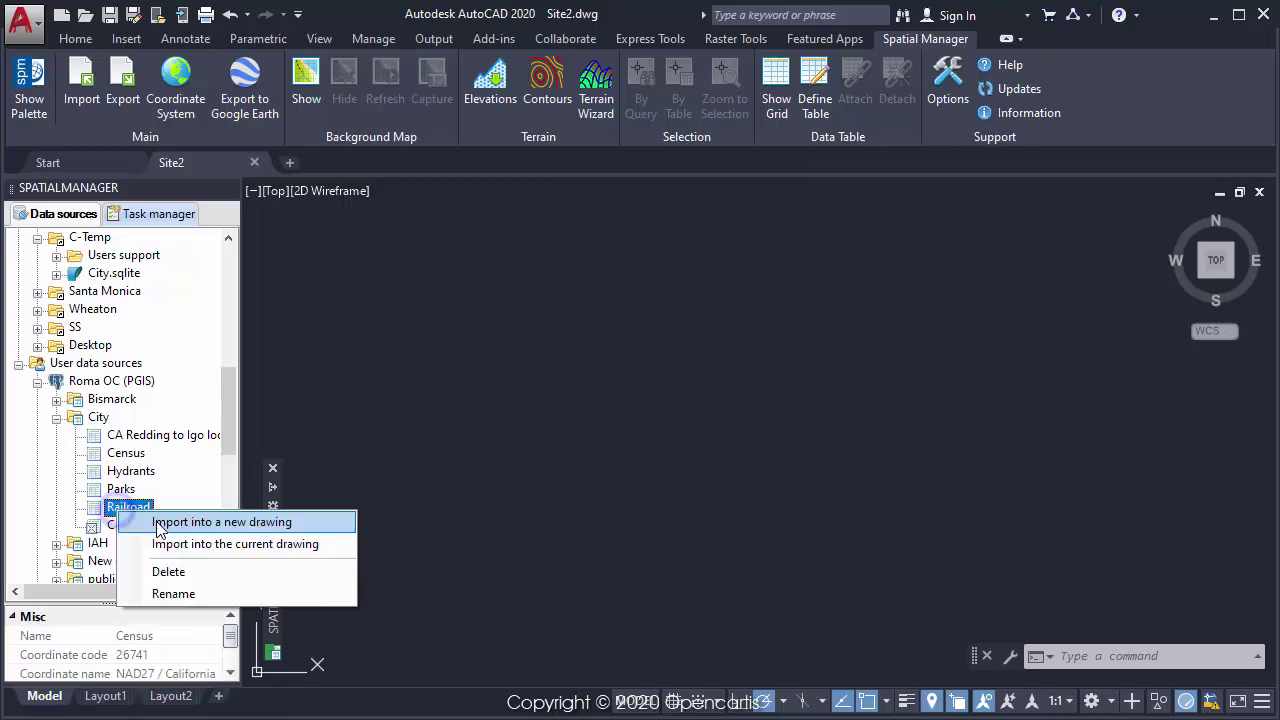
left_click(106, 420)
right_click(102, 418)
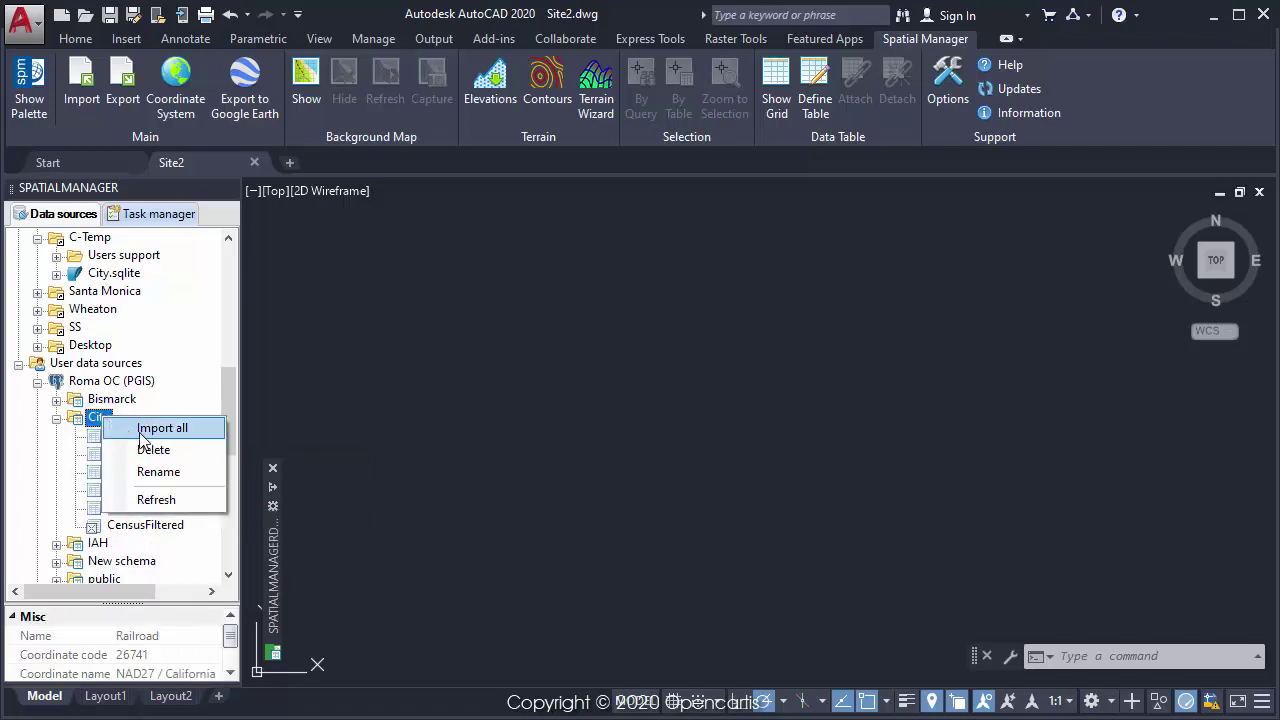
Expand City.sqlite, review the Census and Parks_Points options, then show the file's Import all action.
left_click(133, 276)
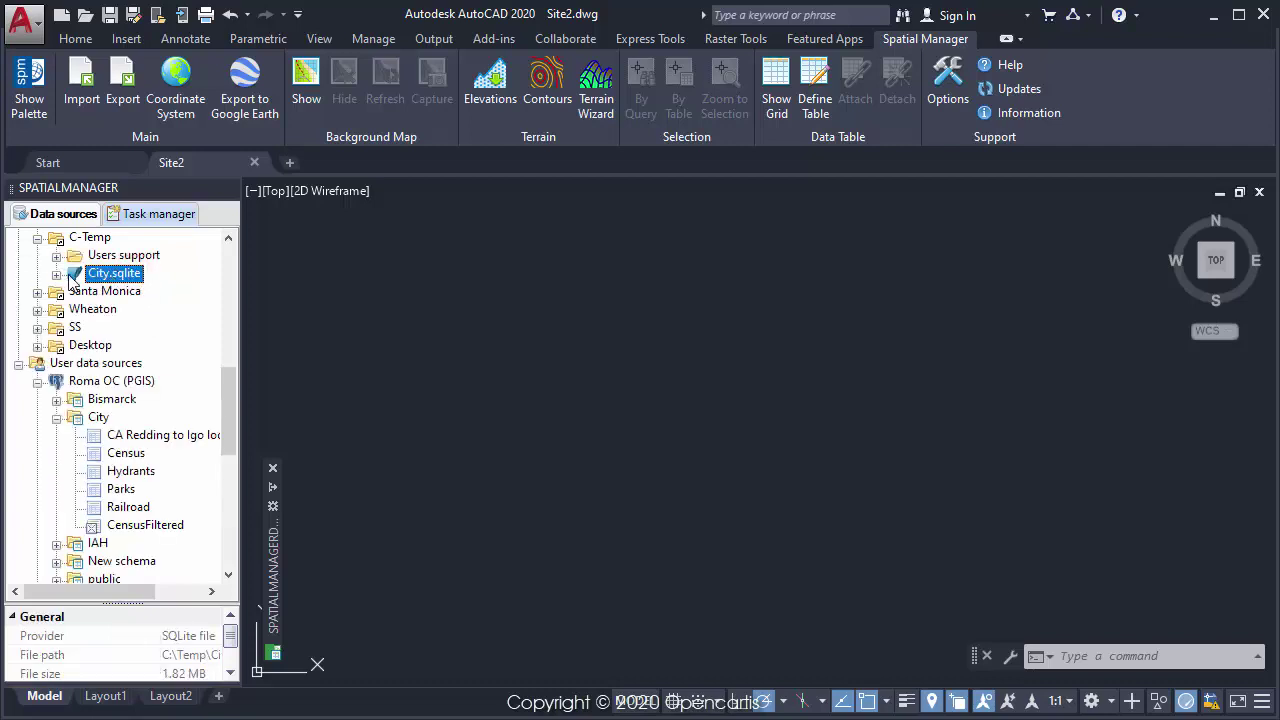
left_click(57, 275)
right_click(115, 292)
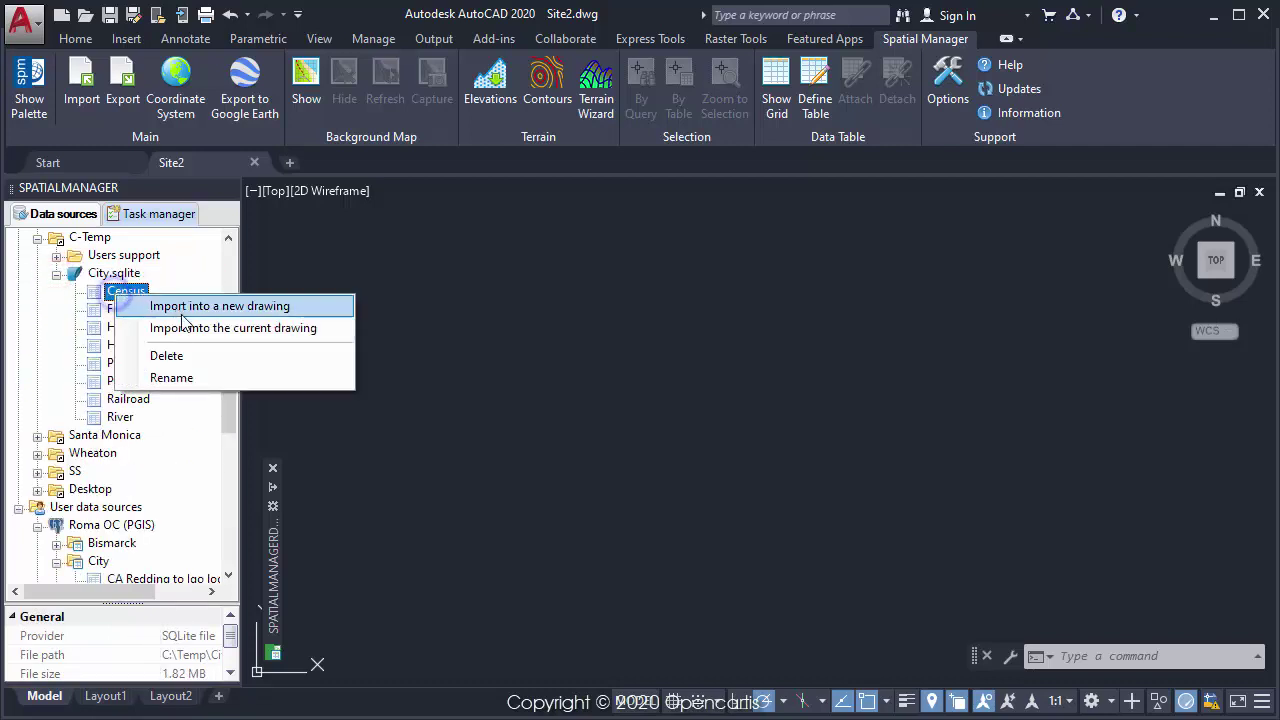
left_click(102, 381)
right_click(104, 384)
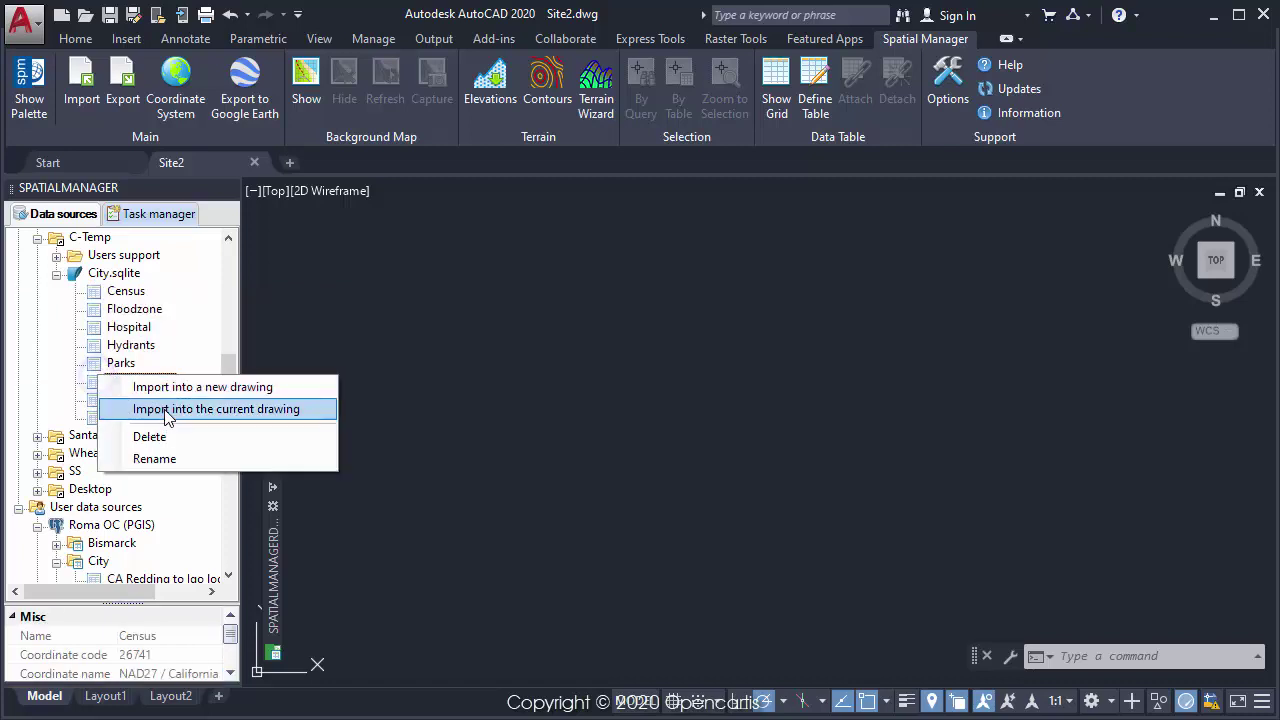
right_click(135, 279)
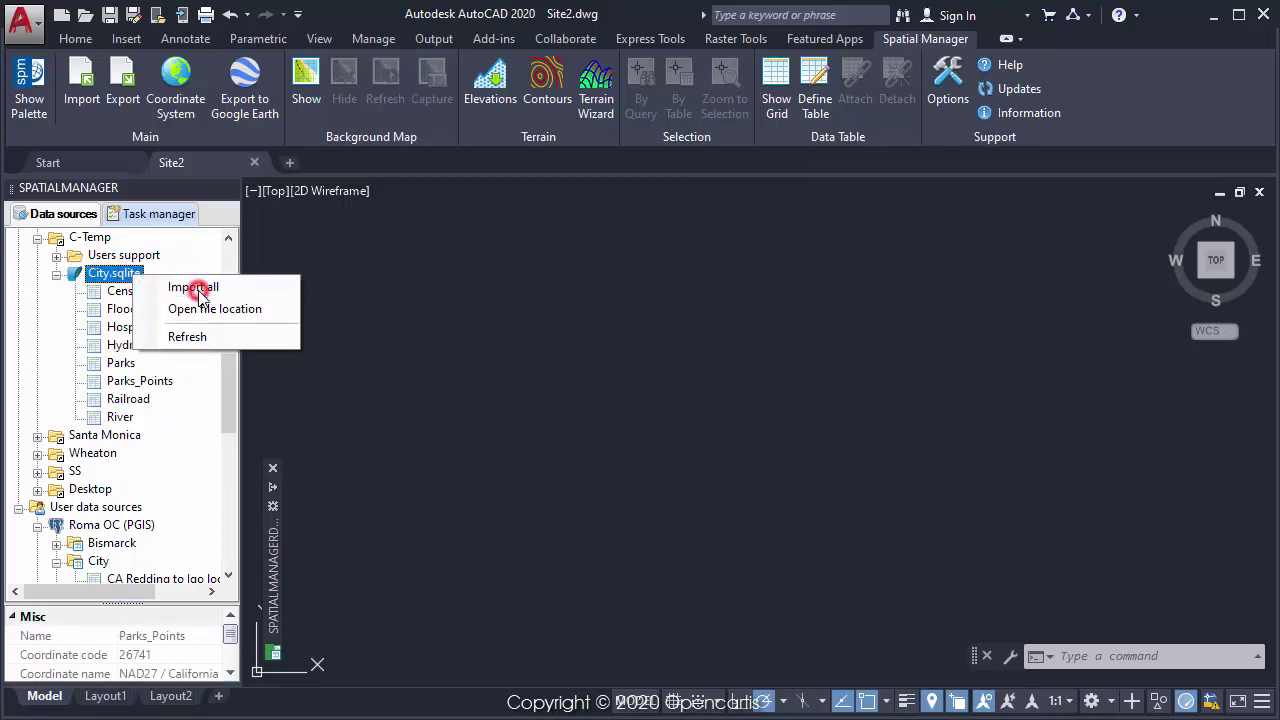
Import all City.sqlite tables with hatch-filled areas using NAD27 / California zone I (26741).
left_click(198, 289)
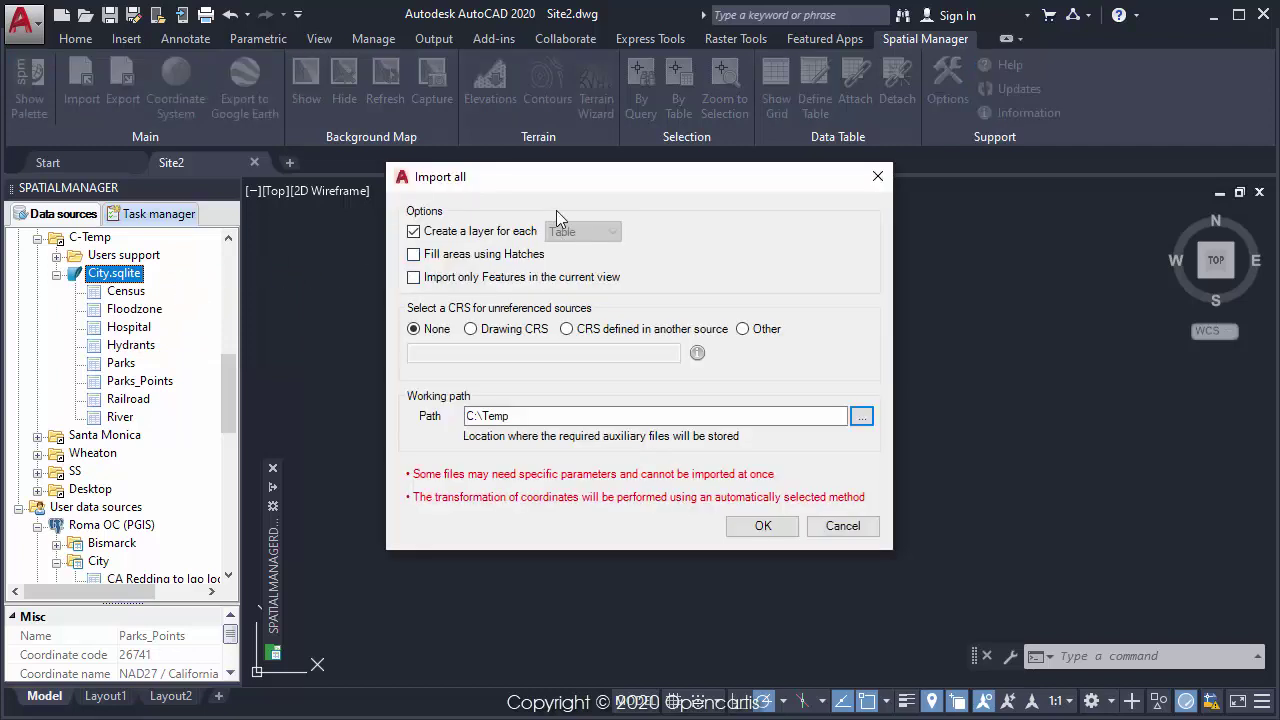
left_click(482, 254)
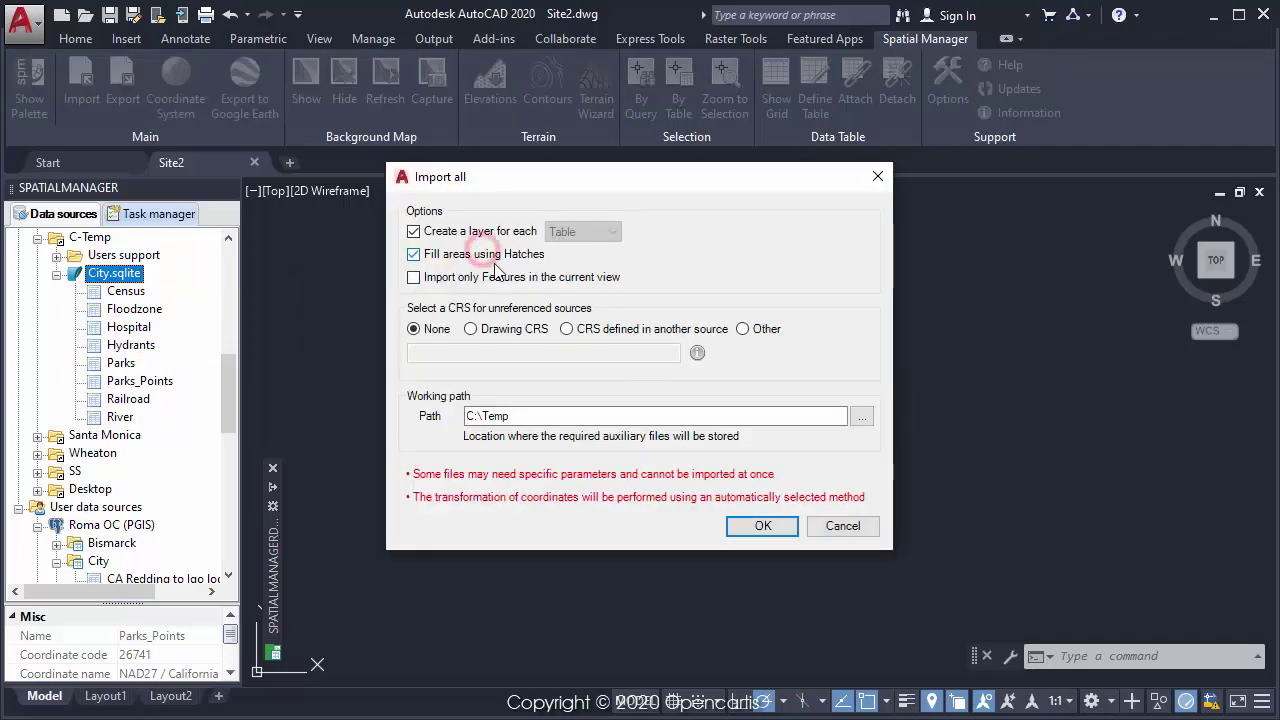
left_click(566, 329)
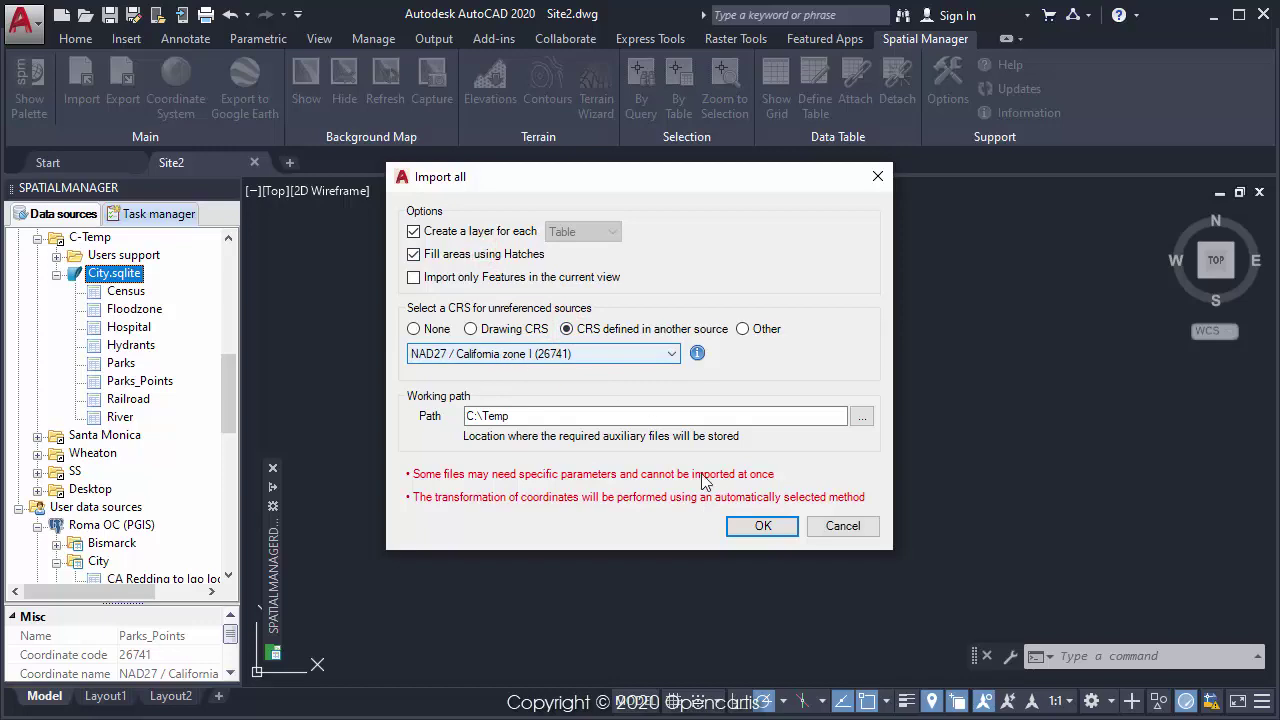
left_click(748, 530)
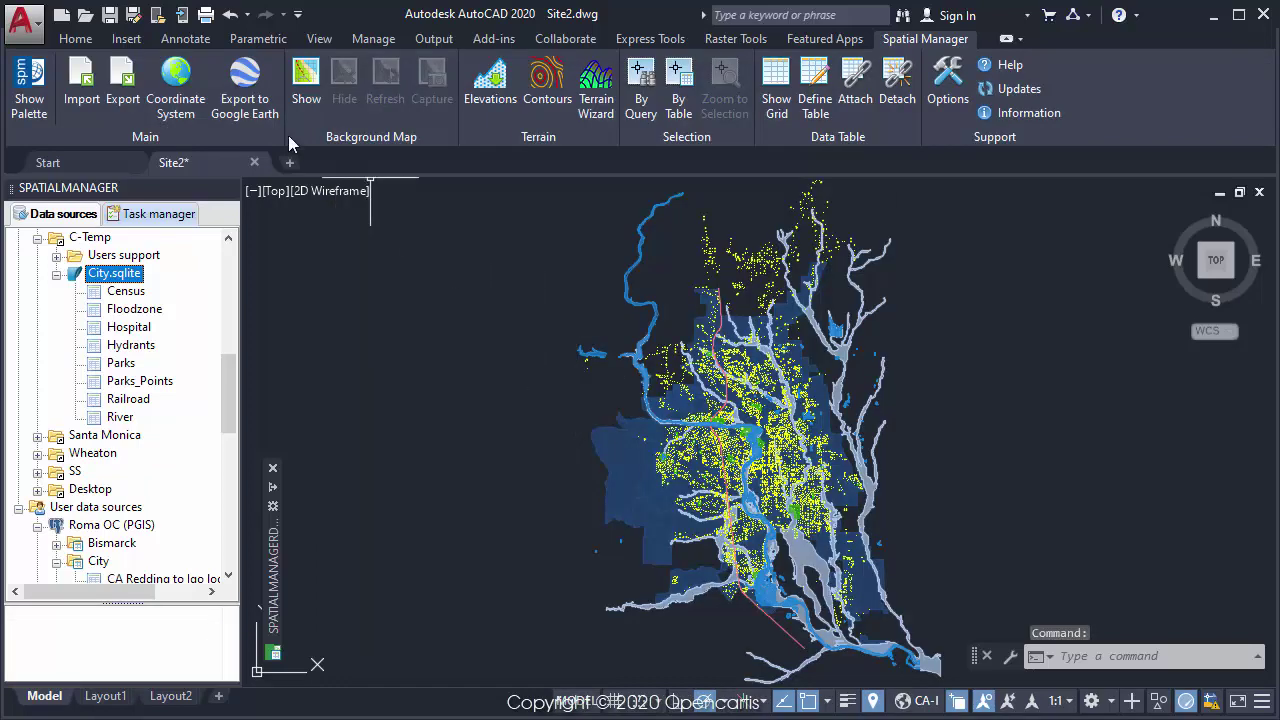
Review the imported layers in the Home tab's Layers list, then zoom and pan into the city centre.
left_click(75, 38)
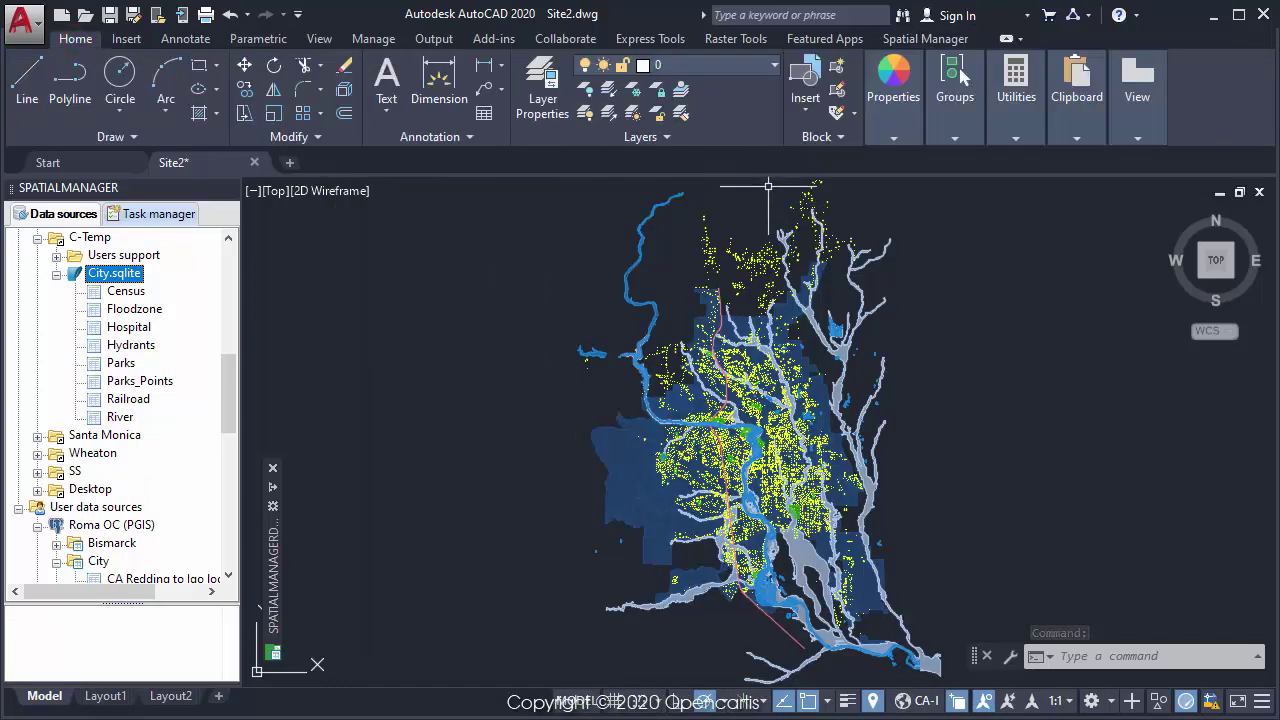
left_click(775, 66)
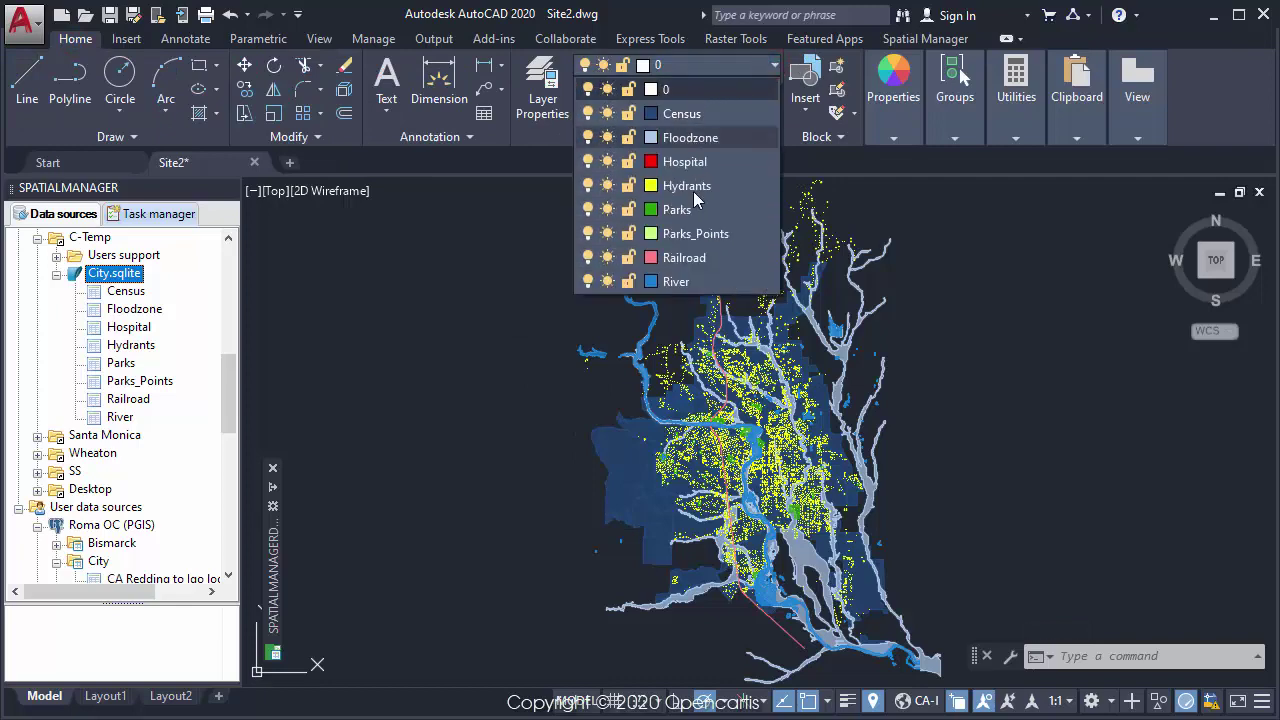
left_click(638, 14)
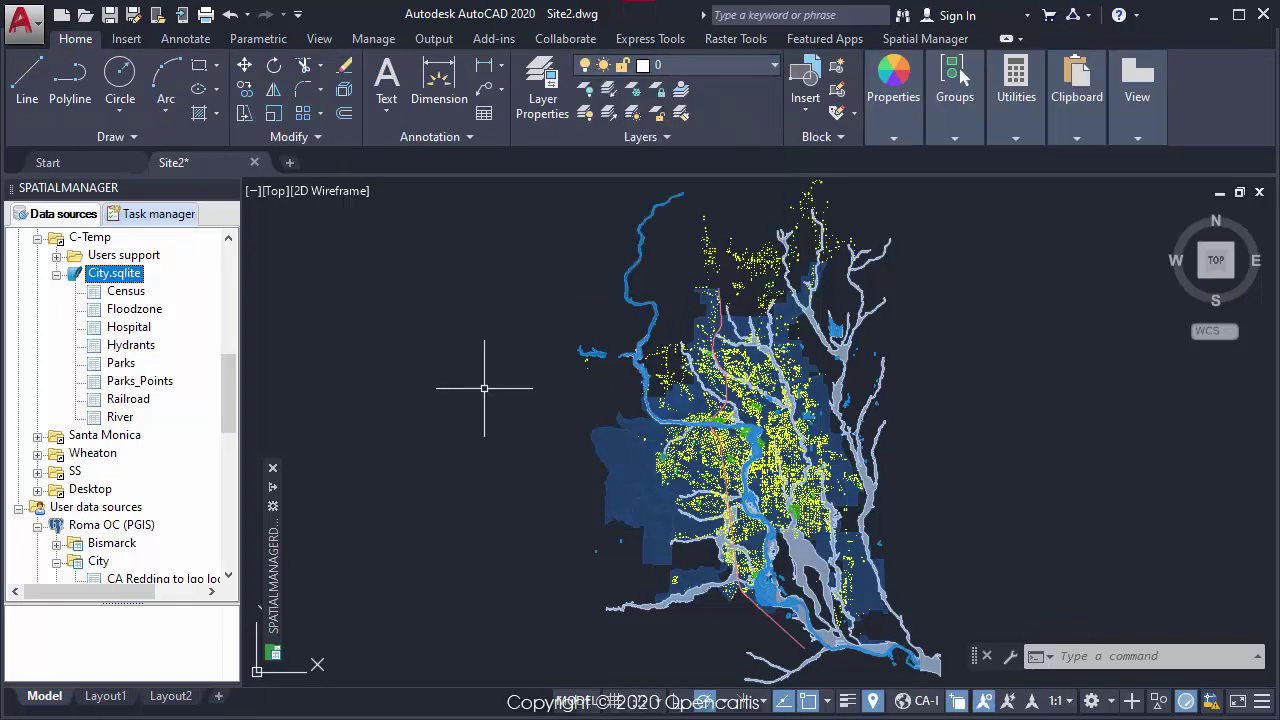
scroll(690, 370, "up", 5)
middle_click_drag(706, 357, 714, 496)
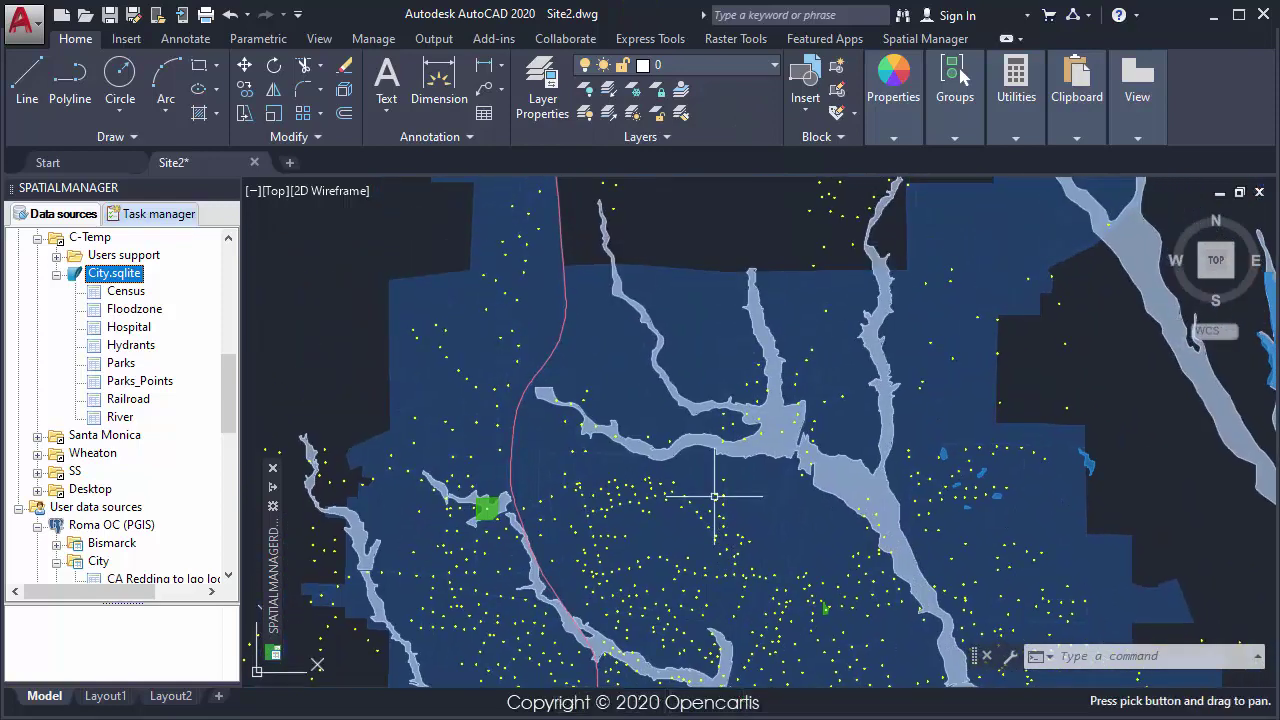
scroll(714, 496, "up", 2)
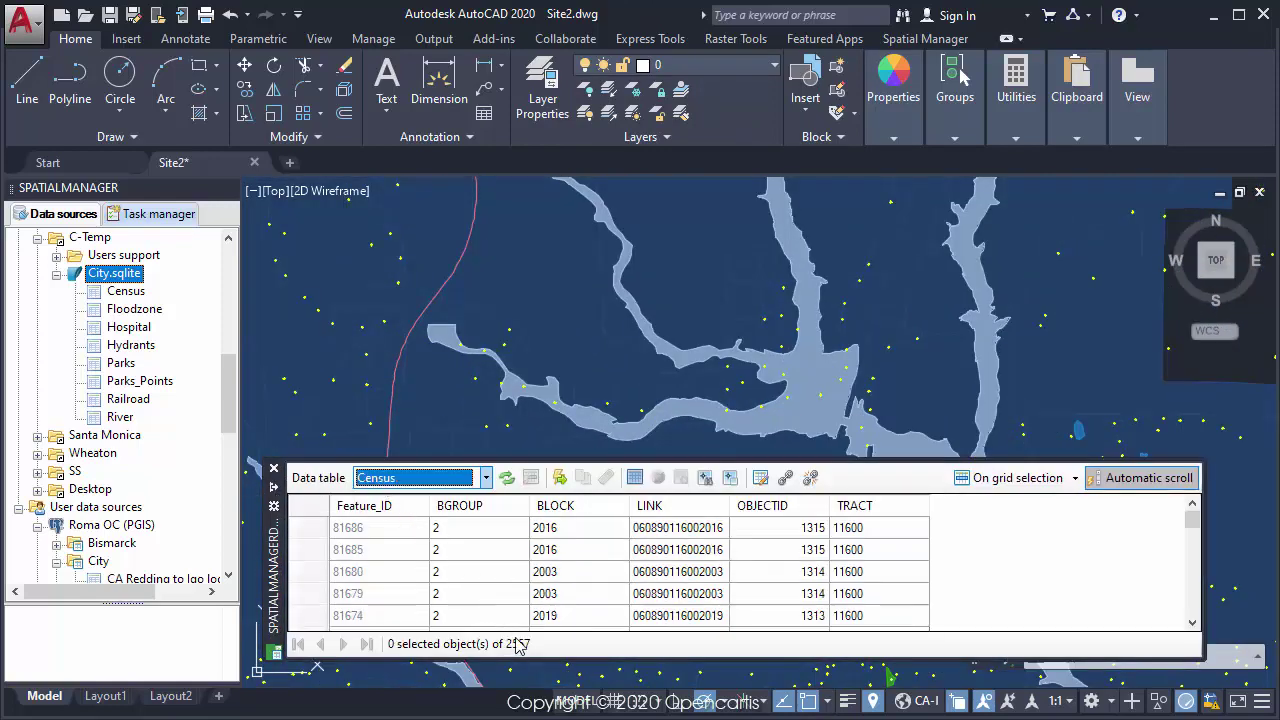
Display the Bing Maps 'Aerial with labels' background beneath the city layers and reframe the view.
left_click(905, 40)
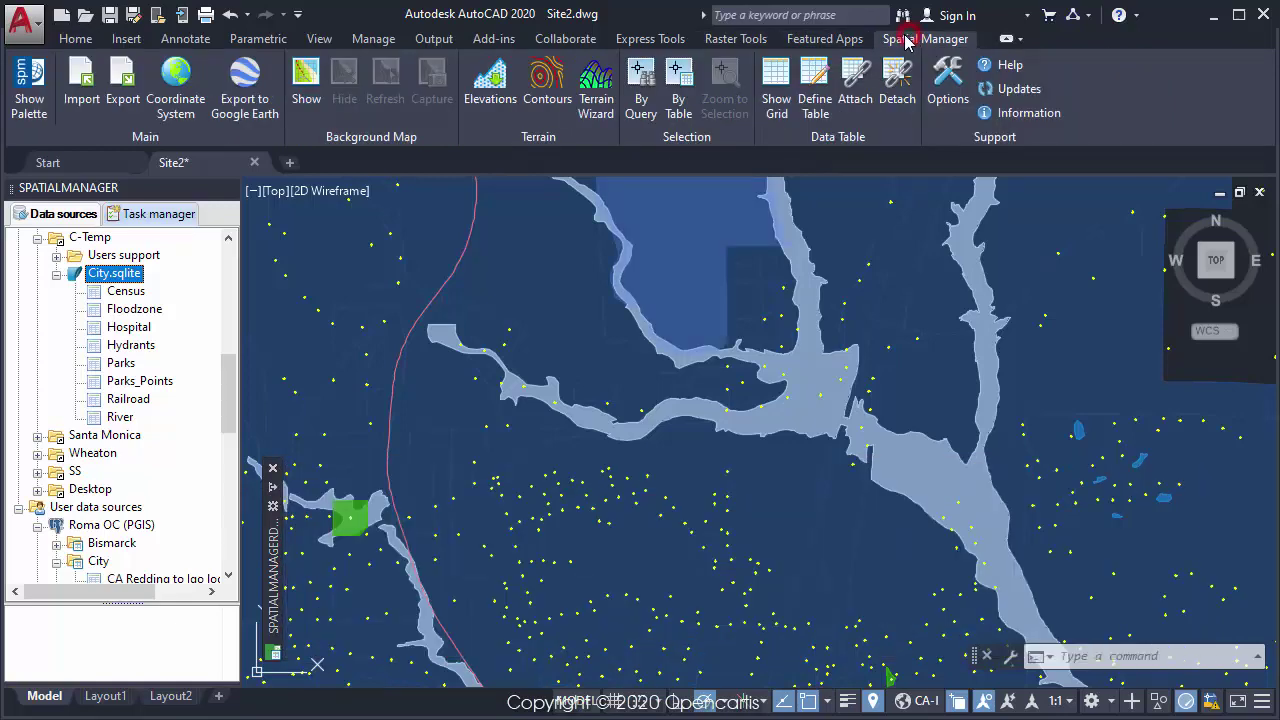
left_click(297, 92)
left_click(362, 184)
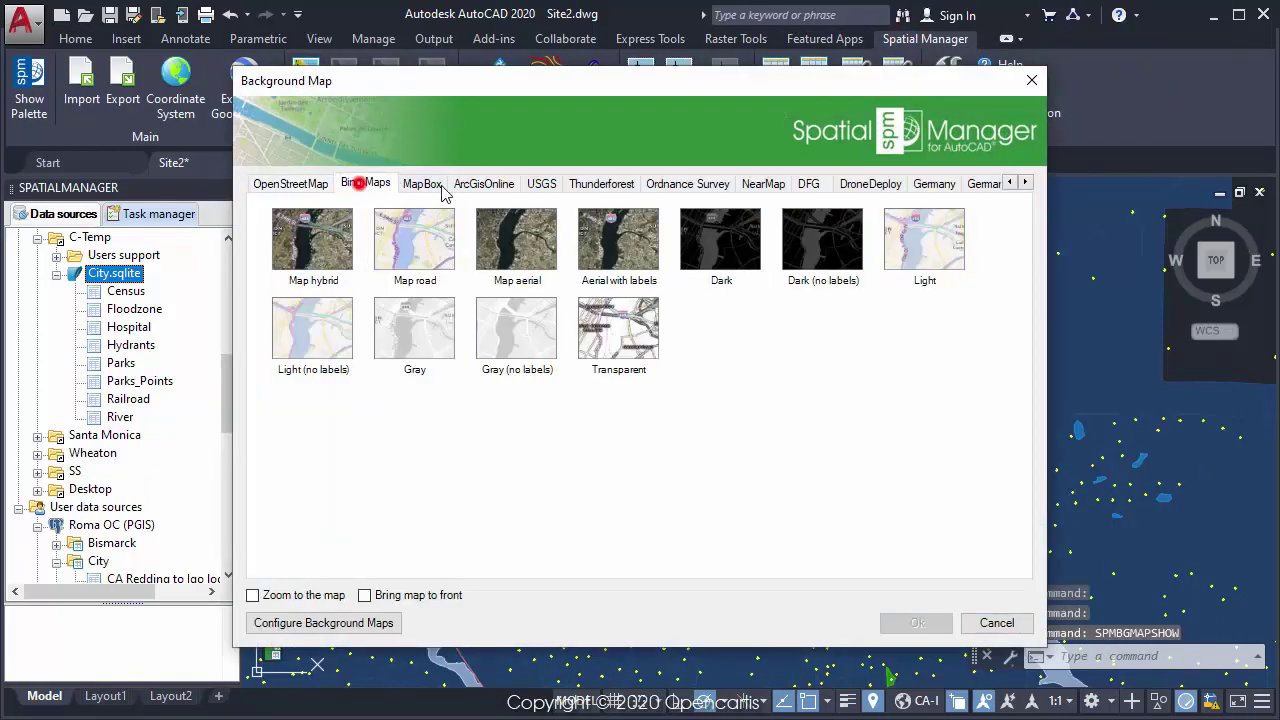
left_click(620, 250)
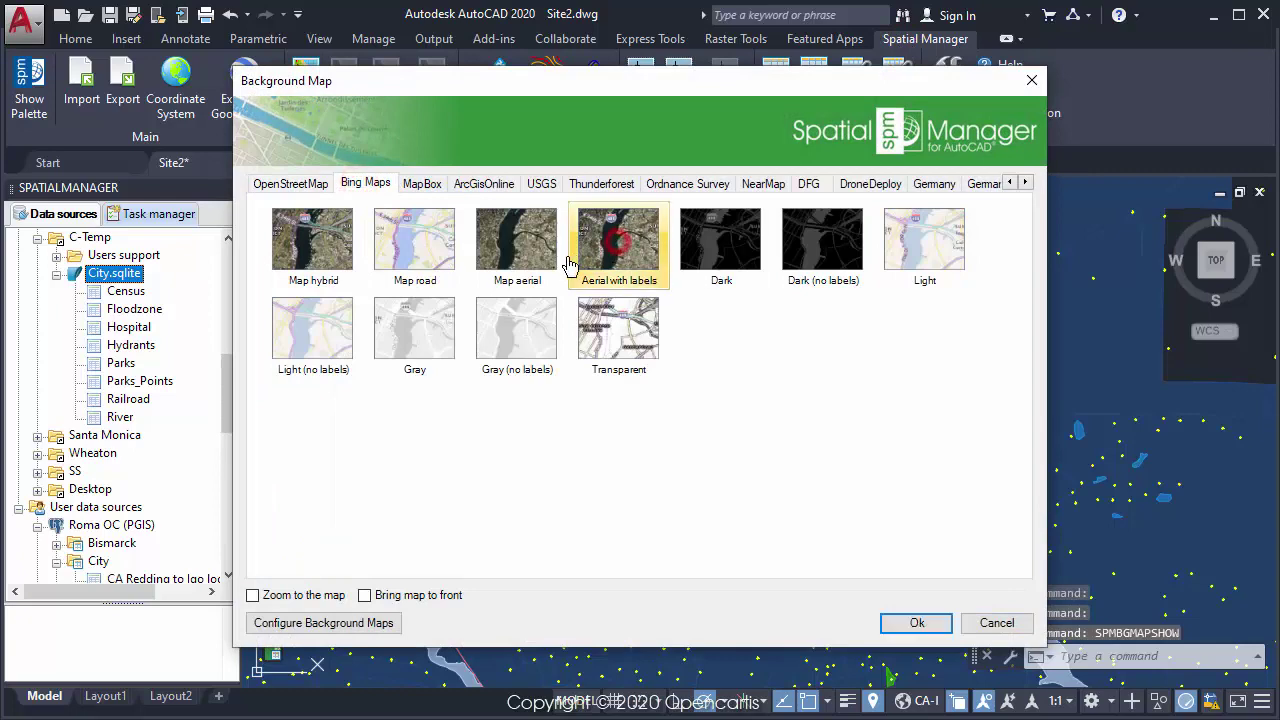
left_click(895, 624)
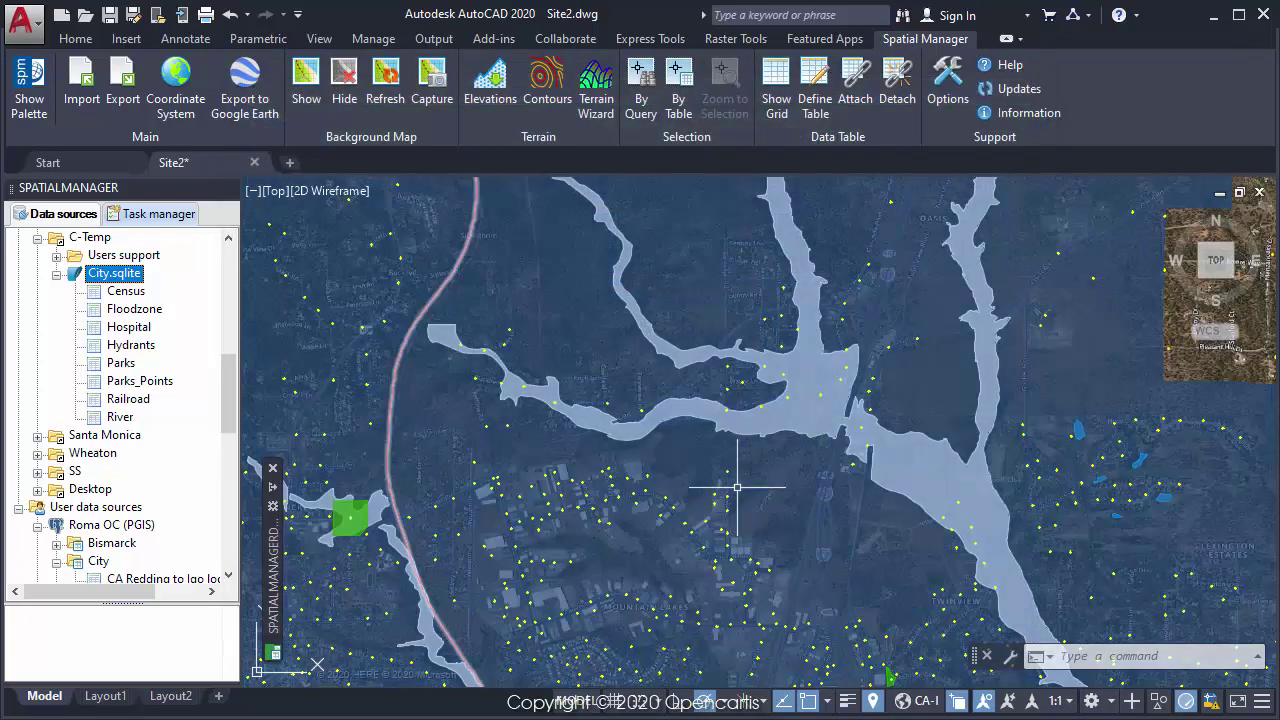
scroll(857, 357, "down", 5)
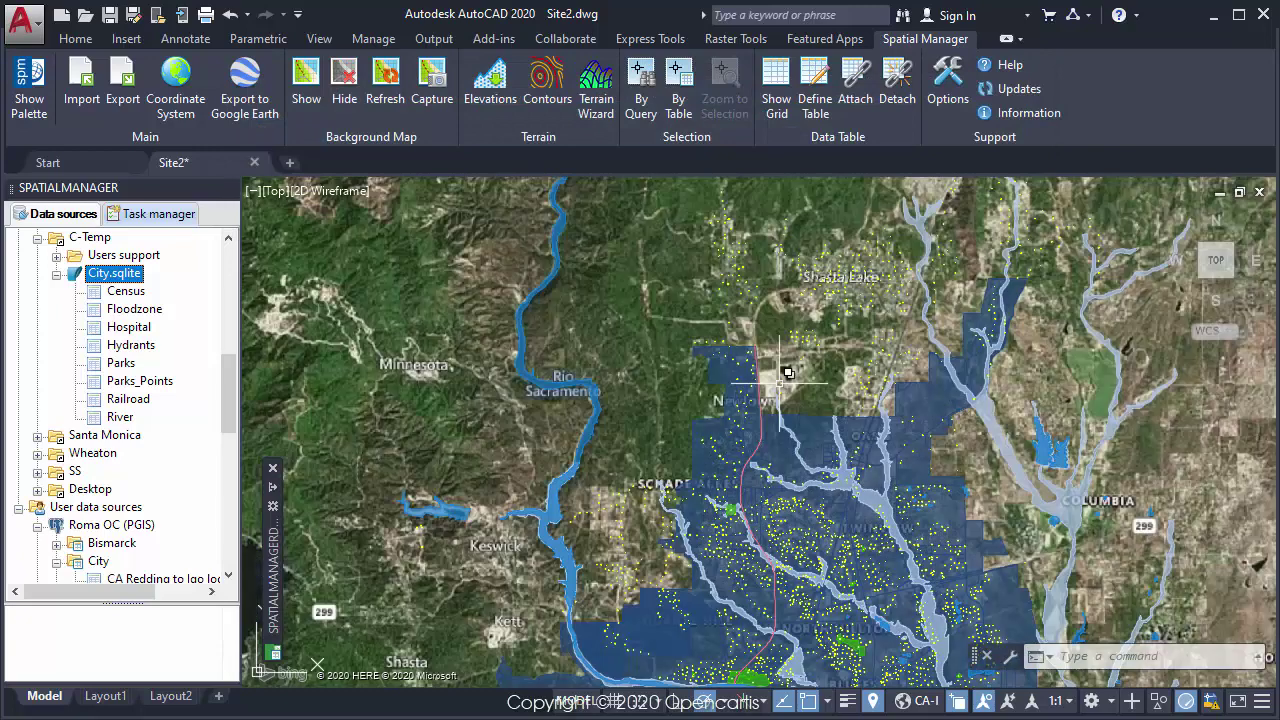
scroll(857, 418, "up", 4)
mouse_move(757, 430)
middle_mouse_down()
mouse_move(700, 407)
mouse_move(741, 372)
middle_mouse_up()
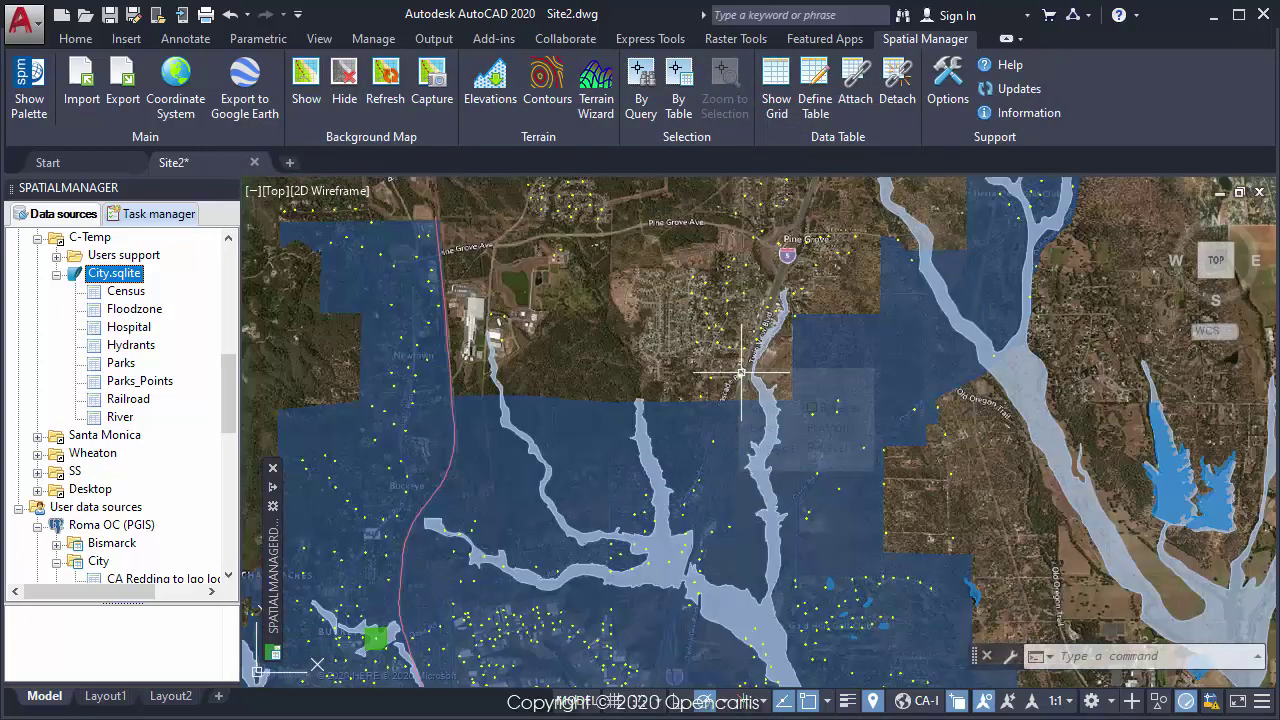
Hide the aerial background map and erase every object in the drawing.
left_click(344, 88)
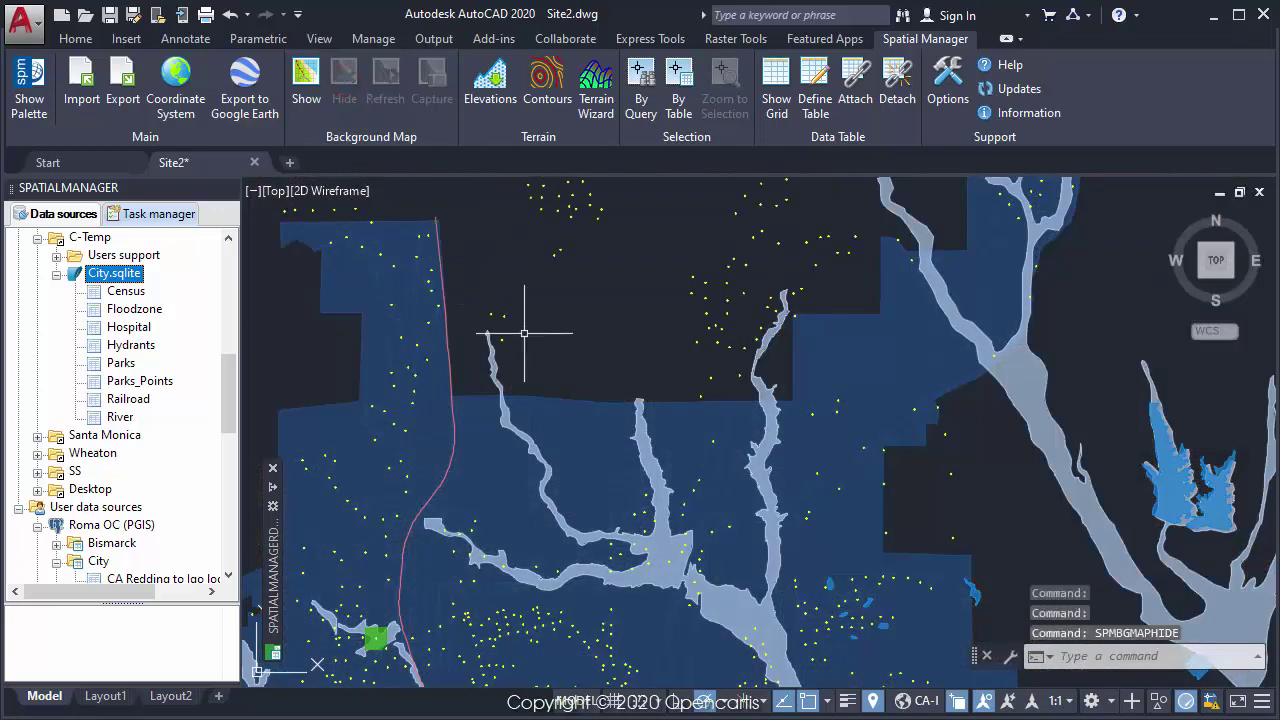
type("e")
key("Return")
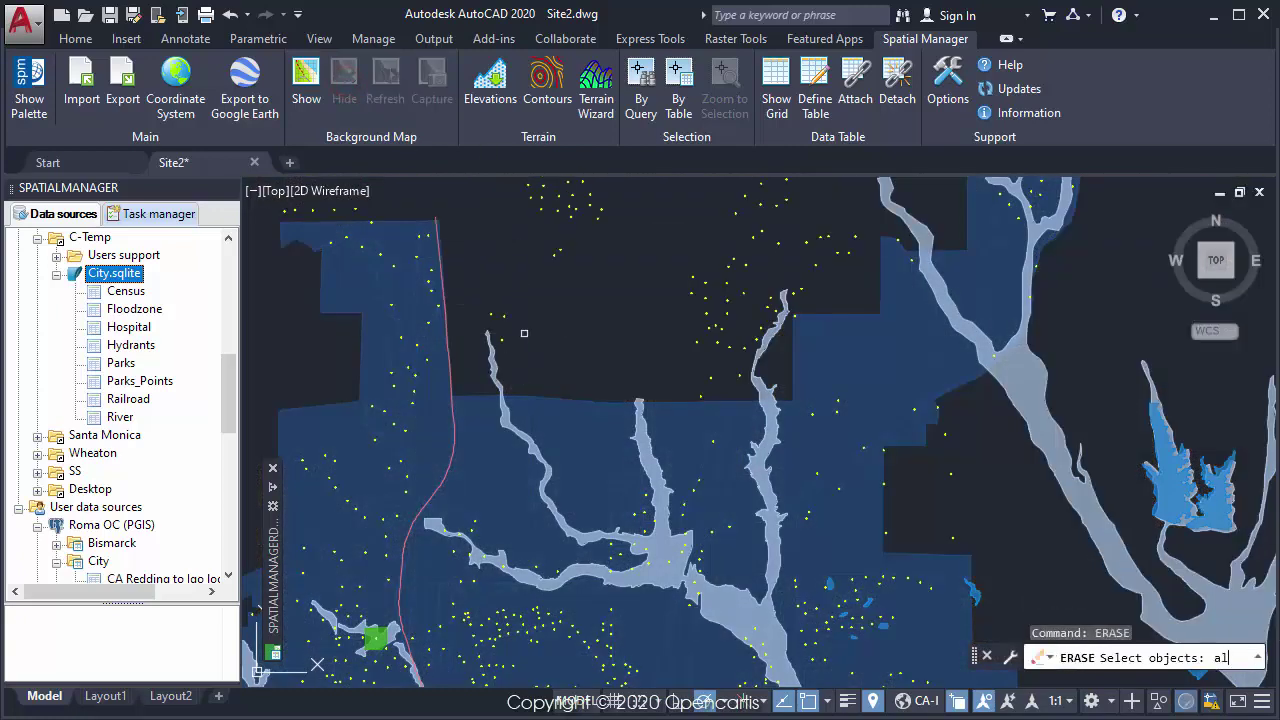
key("Return")
key("Return")
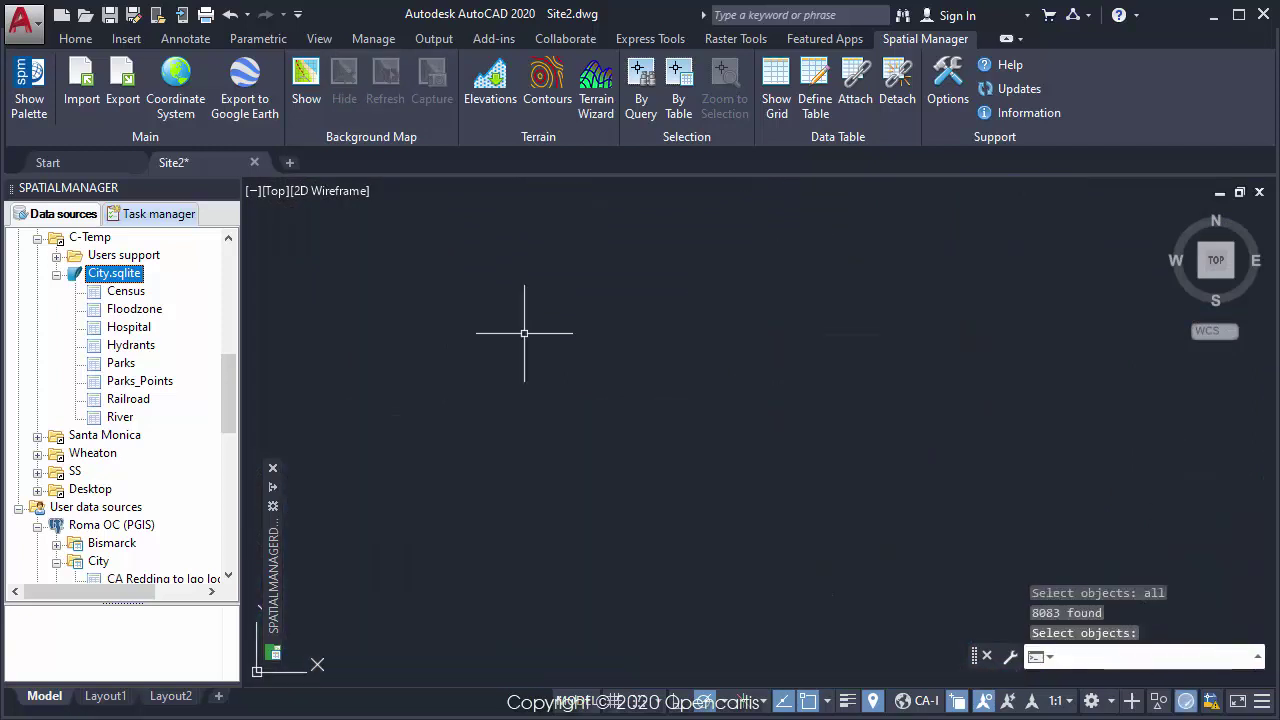
Reimport all City.sqlite layers with hatches, limited to features in the current view.
right_click(127, 279)
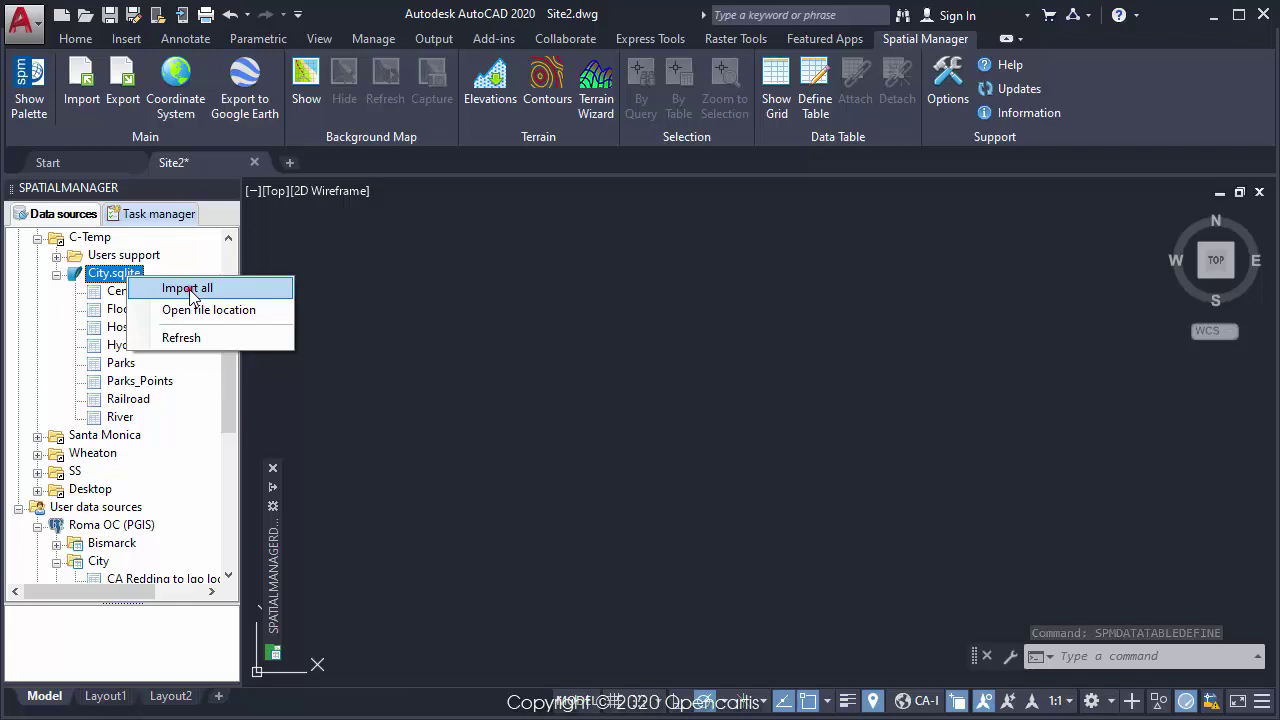
left_click(188, 289)
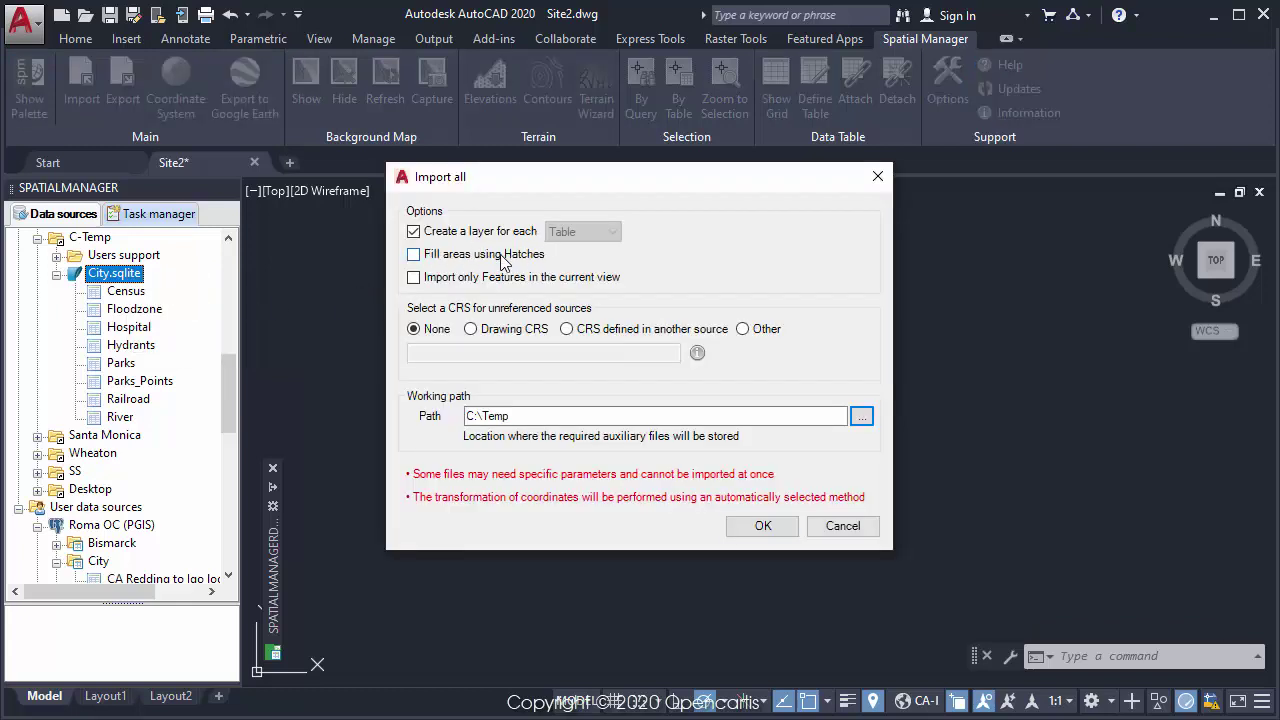
left_click(502, 258)
left_click(575, 329)
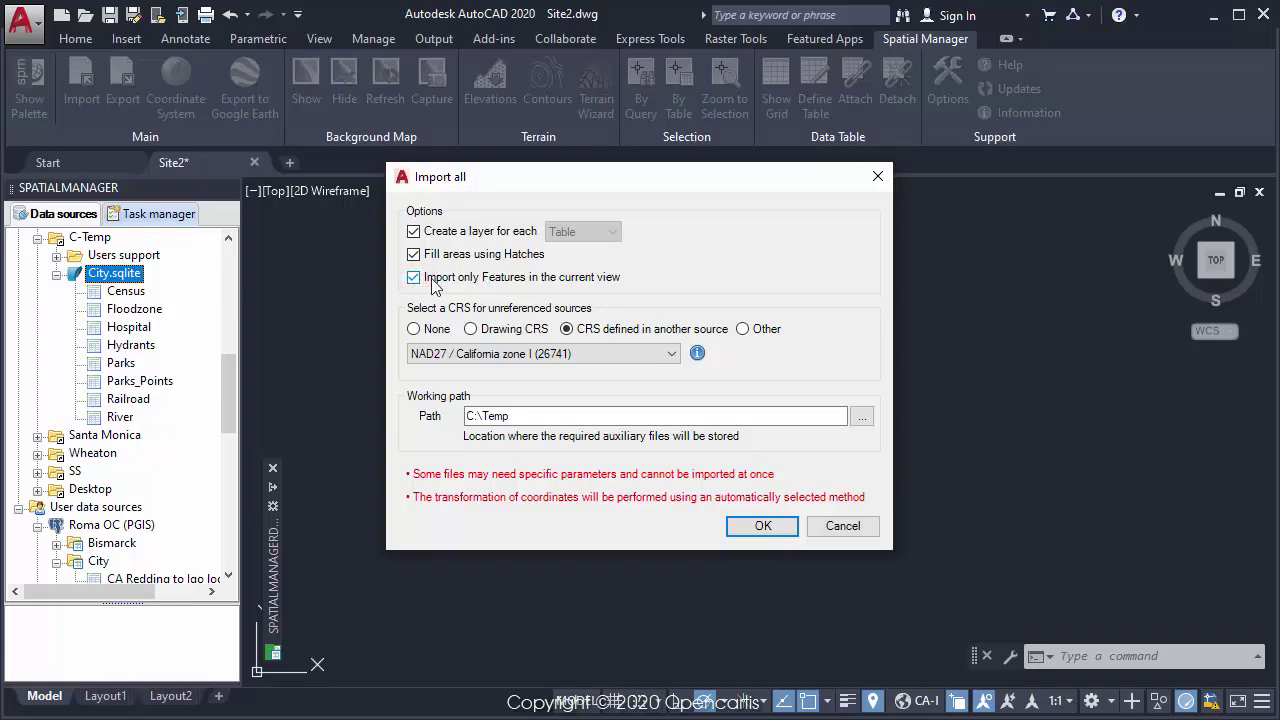
left_click(760, 526)
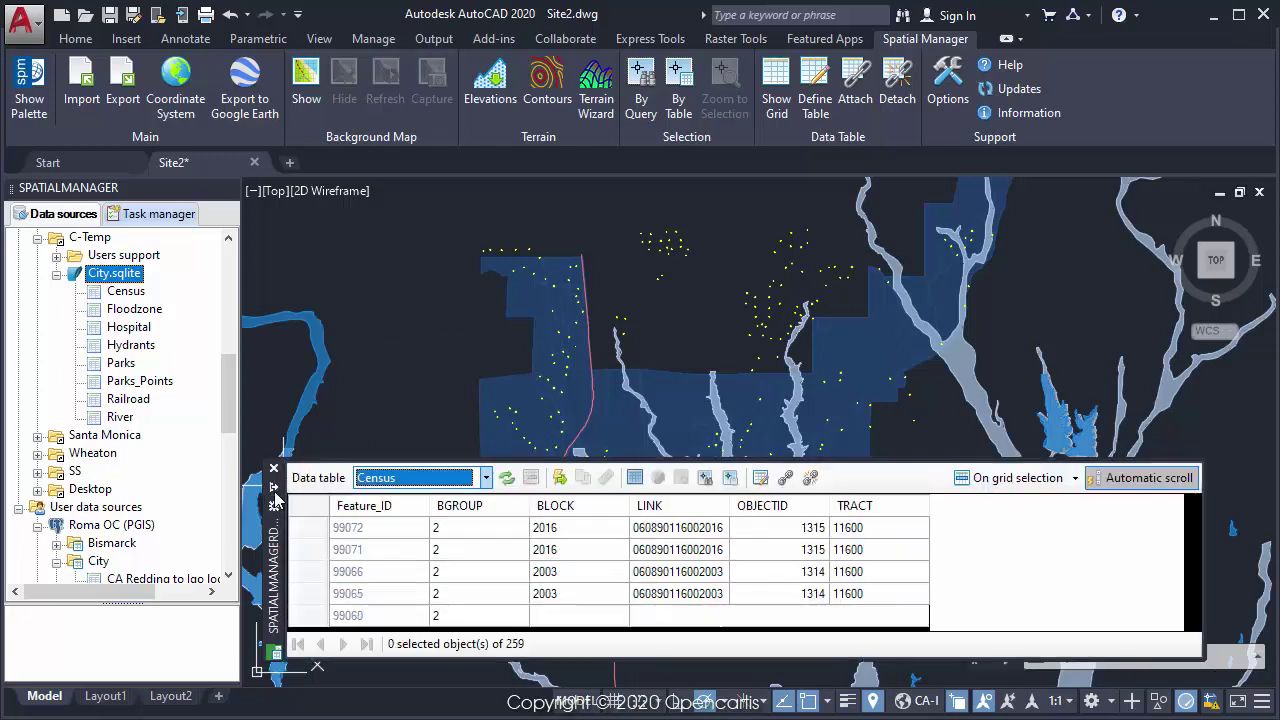
left_click(485, 477)
left_click(485, 477)
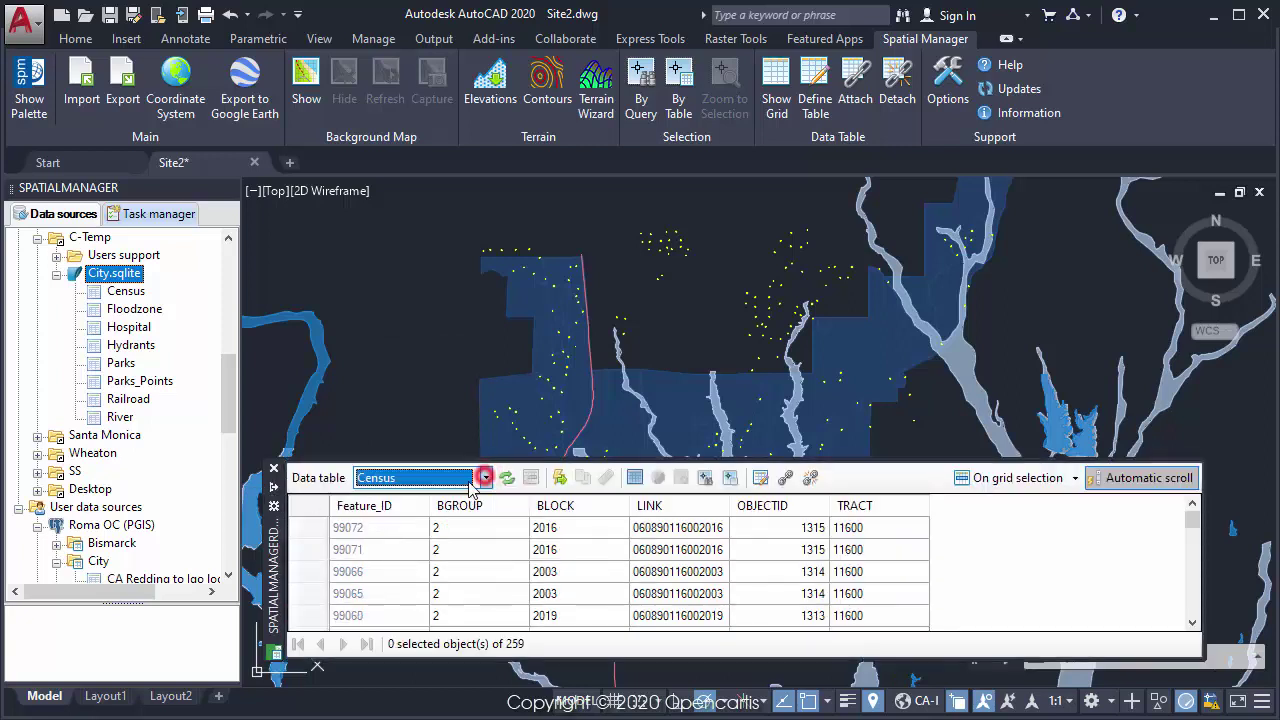